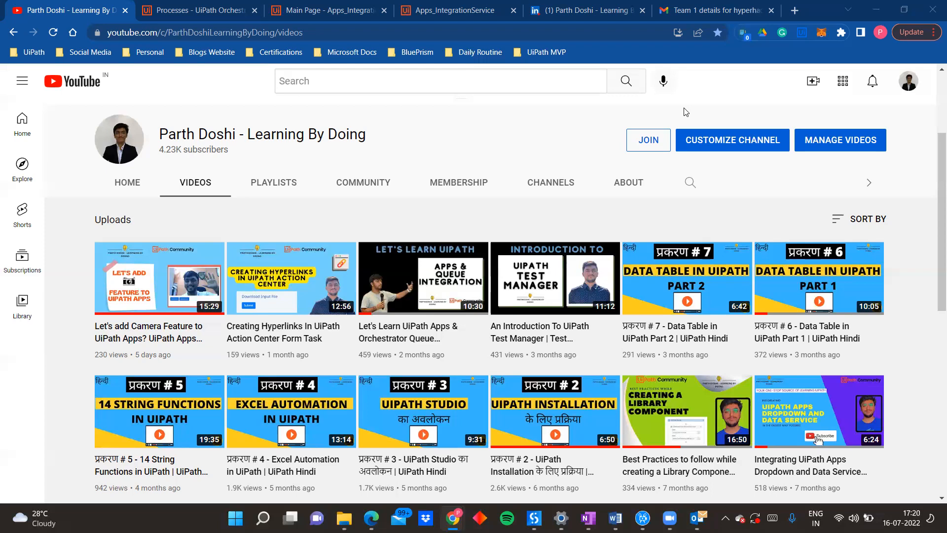
Step: View the running Send Email app, then switch to Gmail to view the "Team 1 details for hyperhack" email
left_click(474, 5)
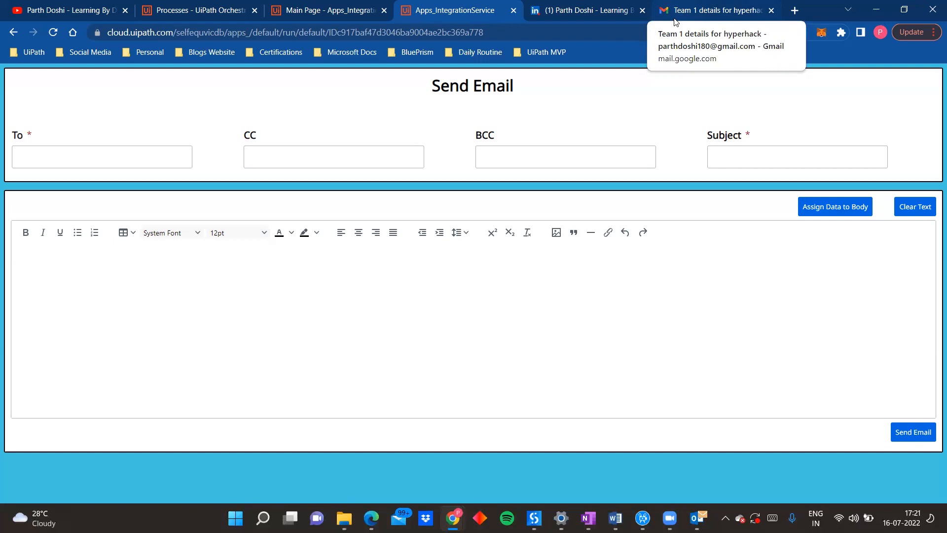
left_click(676, 22)
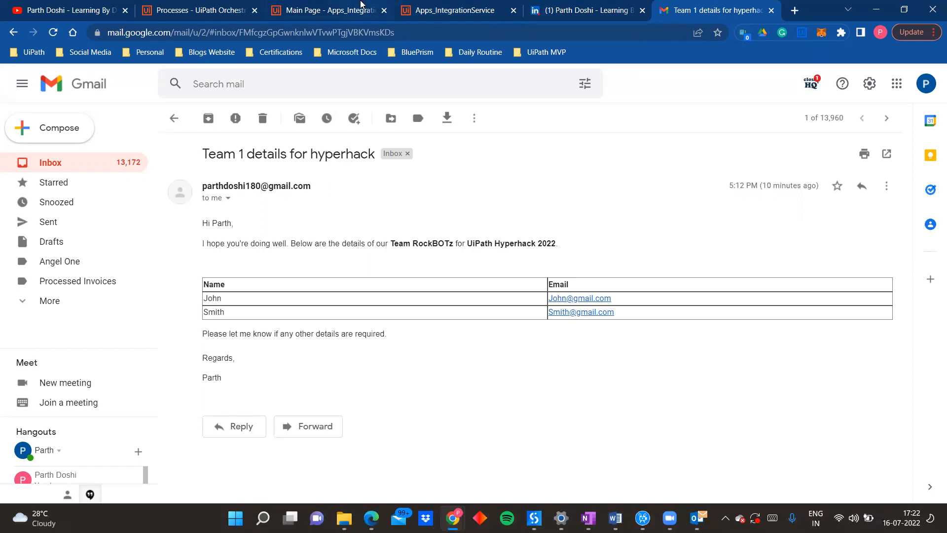
Step: Switch to App Studio and expand Main Page down to the contents of Container and Container2
left_click(349, 6)
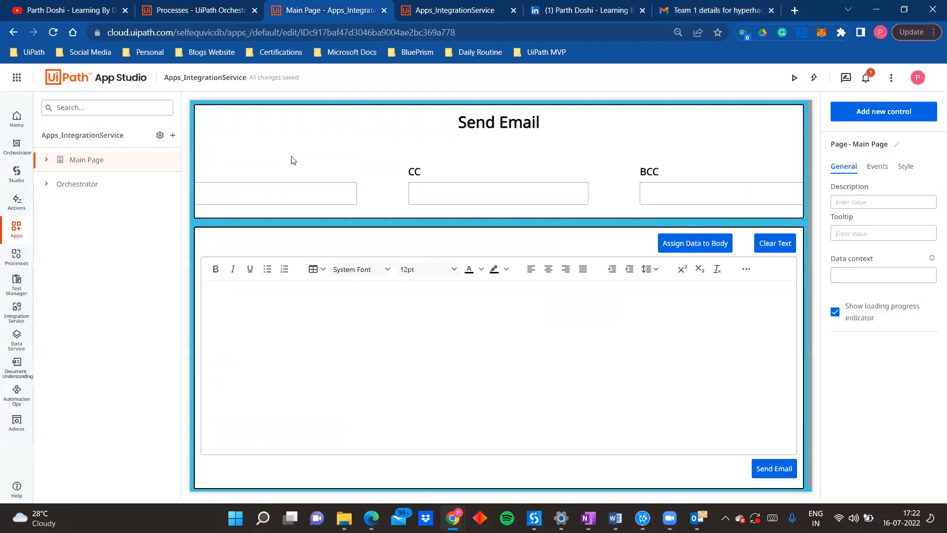
left_click(46, 161)
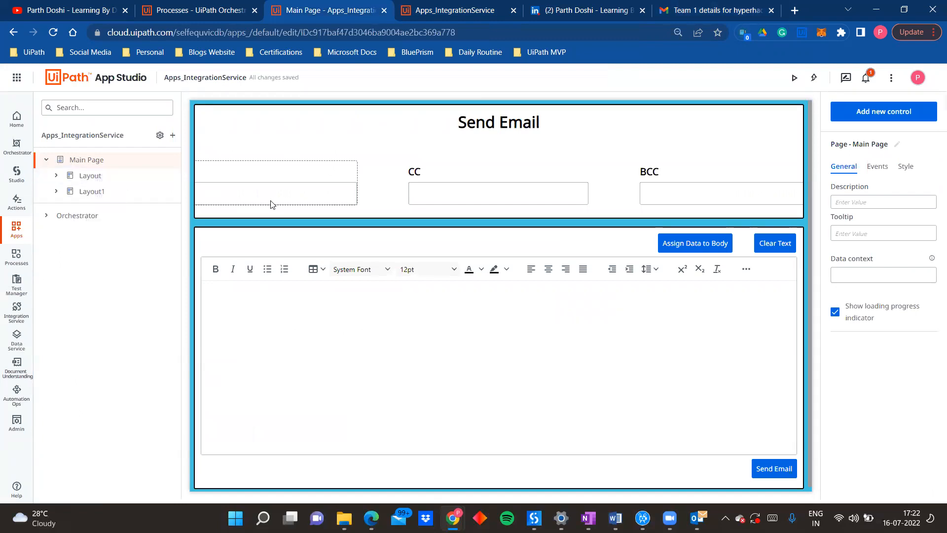
left_click(57, 176)
left_click(66, 191)
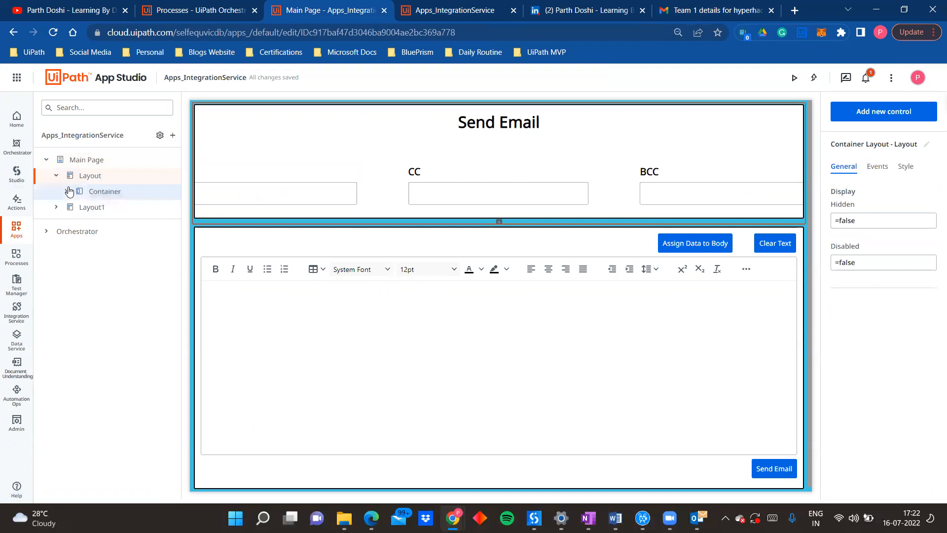
left_click(58, 240)
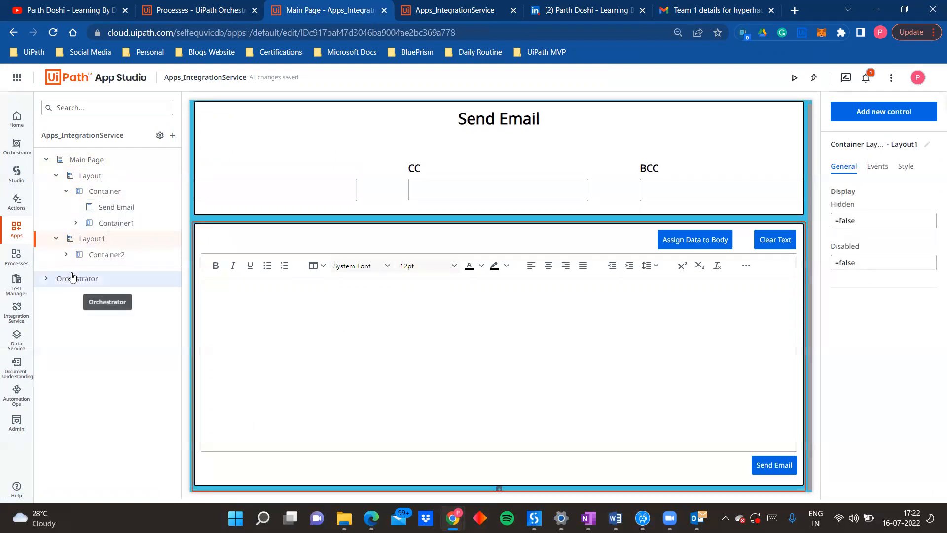
left_click(66, 254)
Step: Compare the running app with its design in App Studio, examining the Send Email header and Container1
left_click(405, 7)
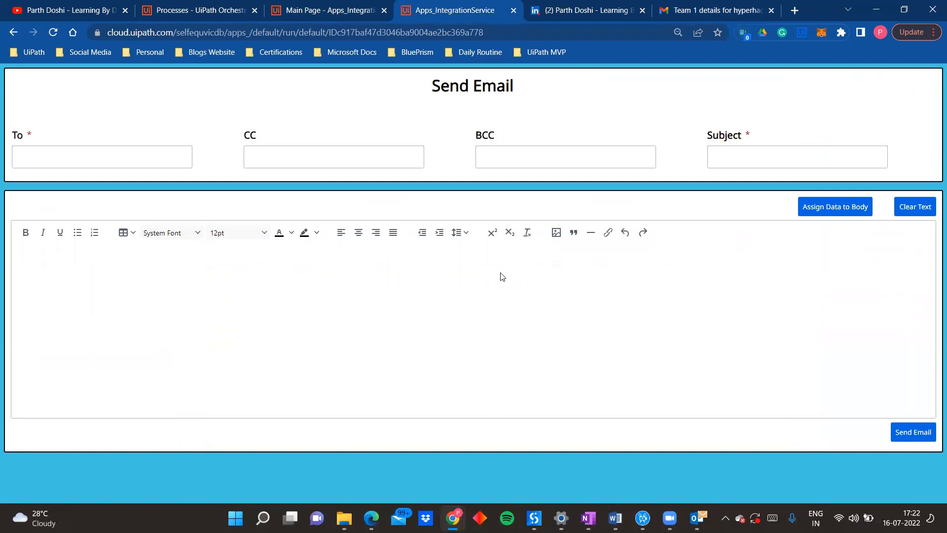
left_click(363, 4)
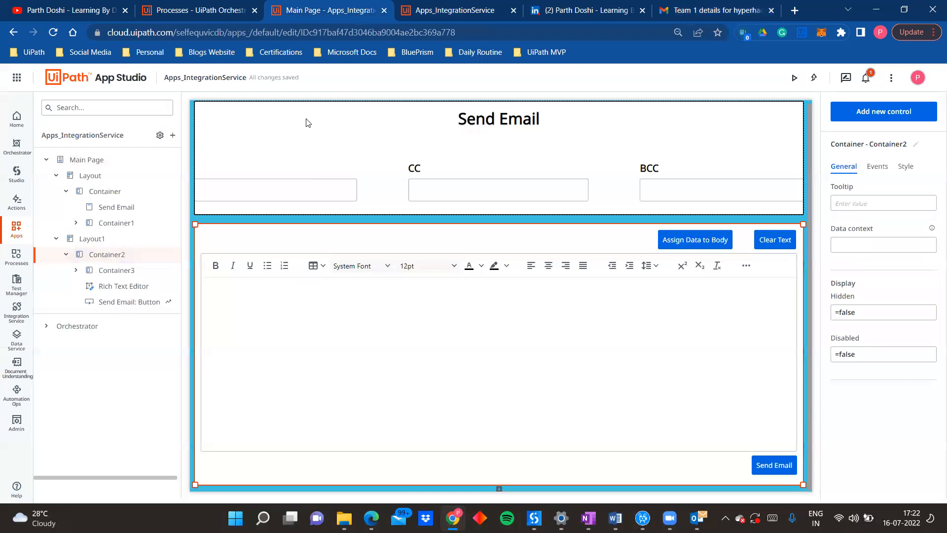
left_click(466, 118)
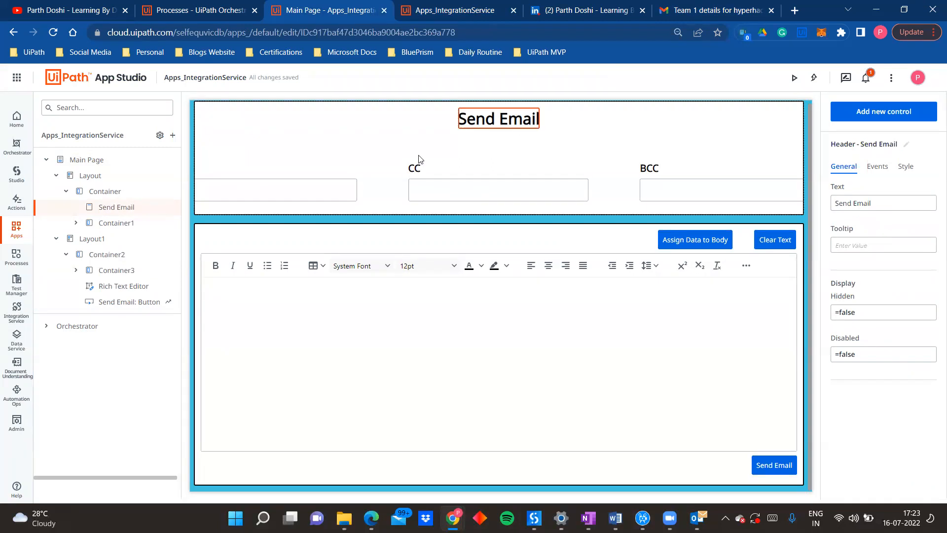
left_click(368, 181)
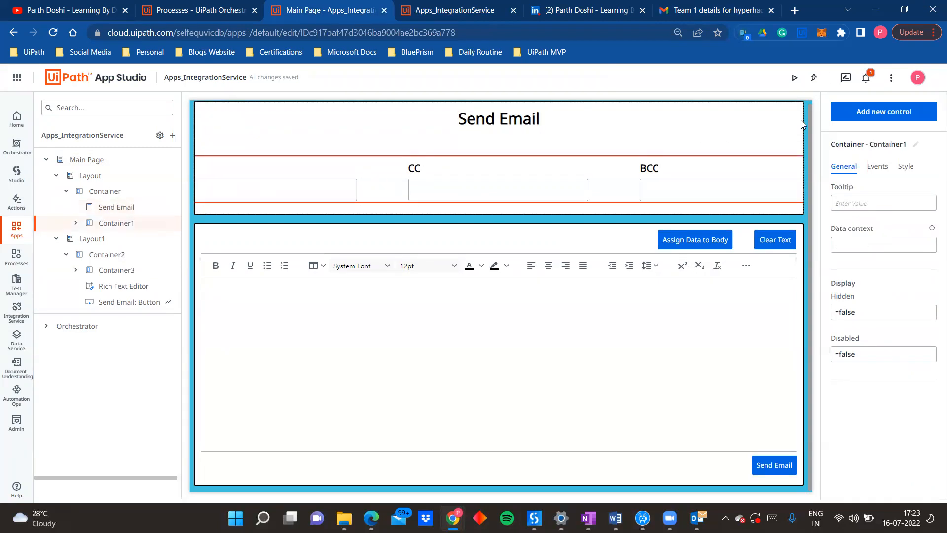
Step: Search the available controls for "conta" and examine the container options alongside the Send Email section's containers
left_click(862, 117)
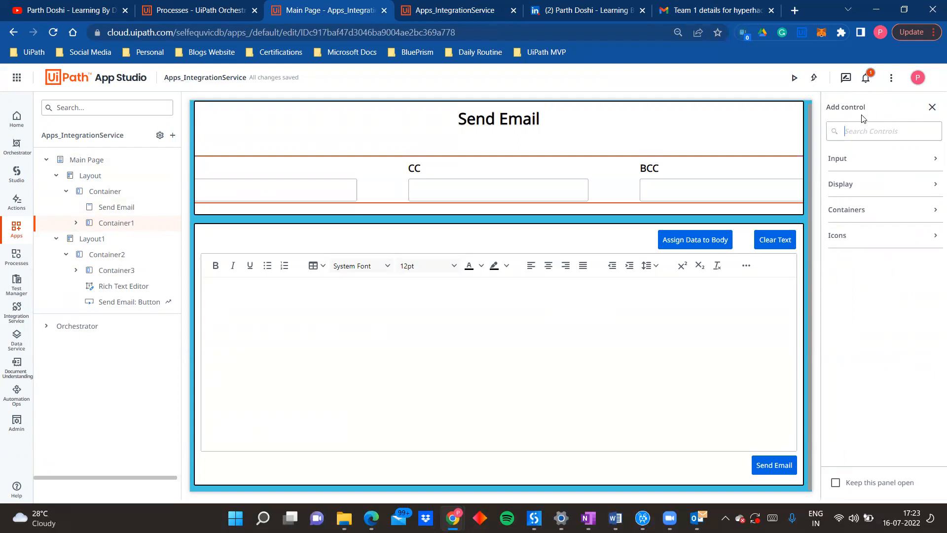
type("cona")
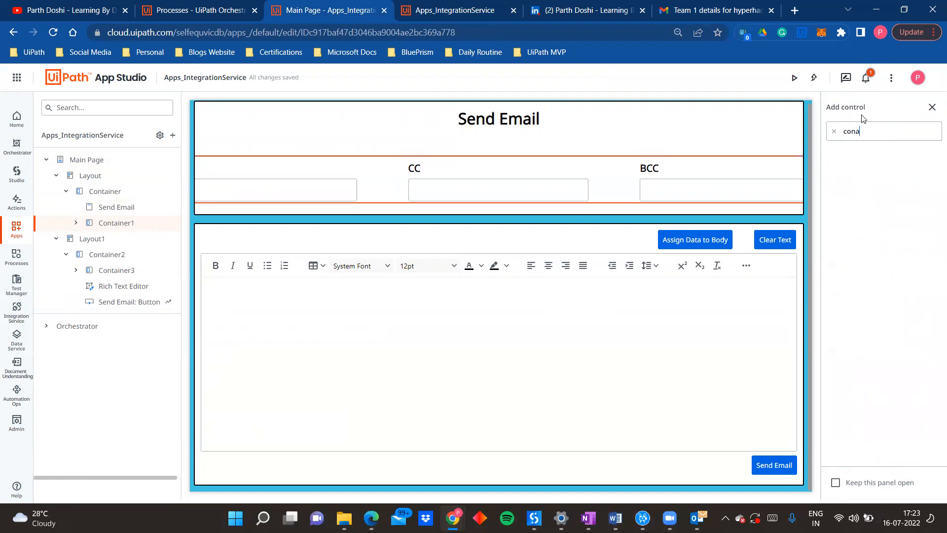
key("BackSpace")
type("ta")
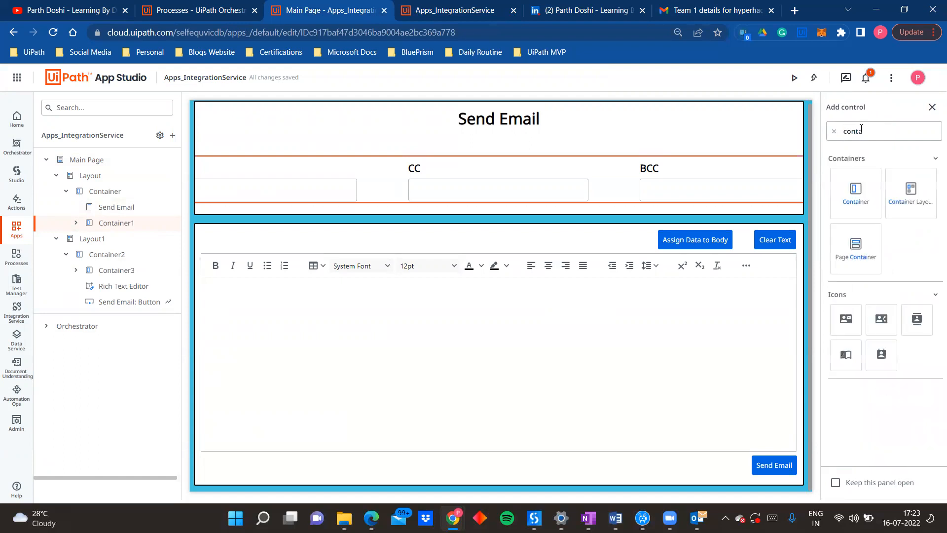
left_click(799, 128)
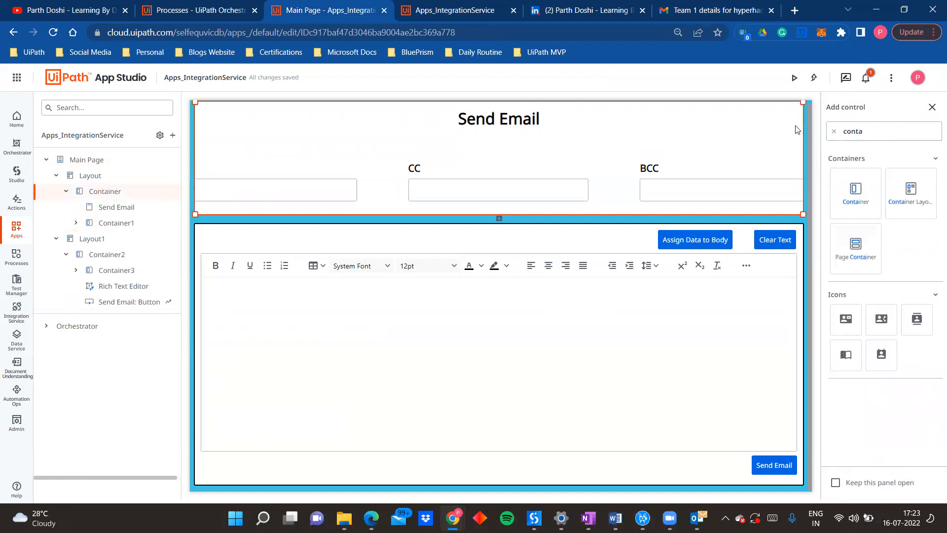
left_click_drag(902, 193, 626, 165)
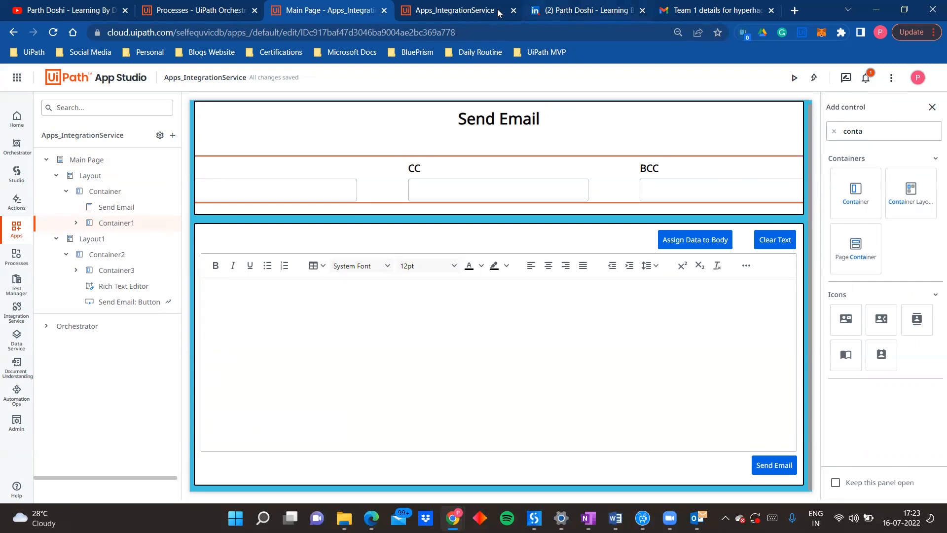
Step: Check the running app's recipient row, then expand Container1 in App Studio and examine its To, CC, BCC and Subject textboxes
left_click(481, 7)
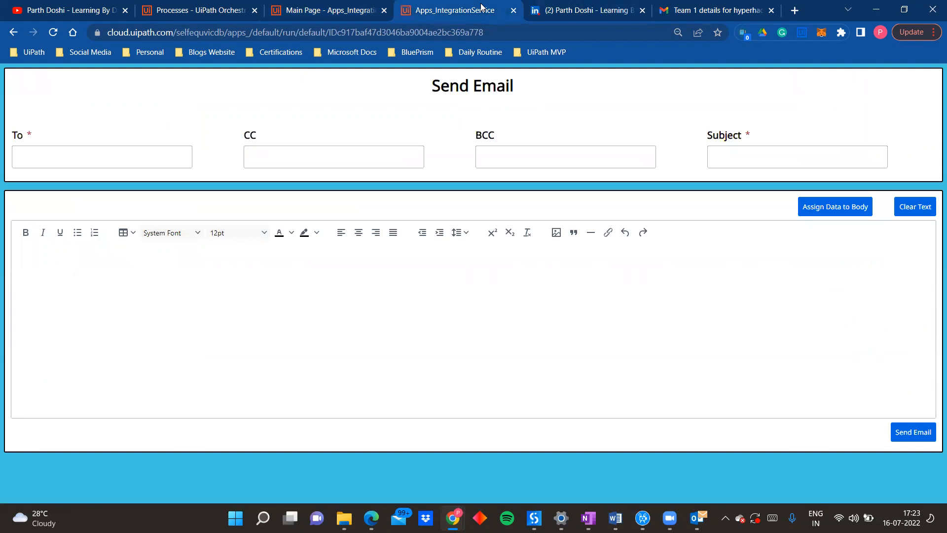
left_click(297, 5)
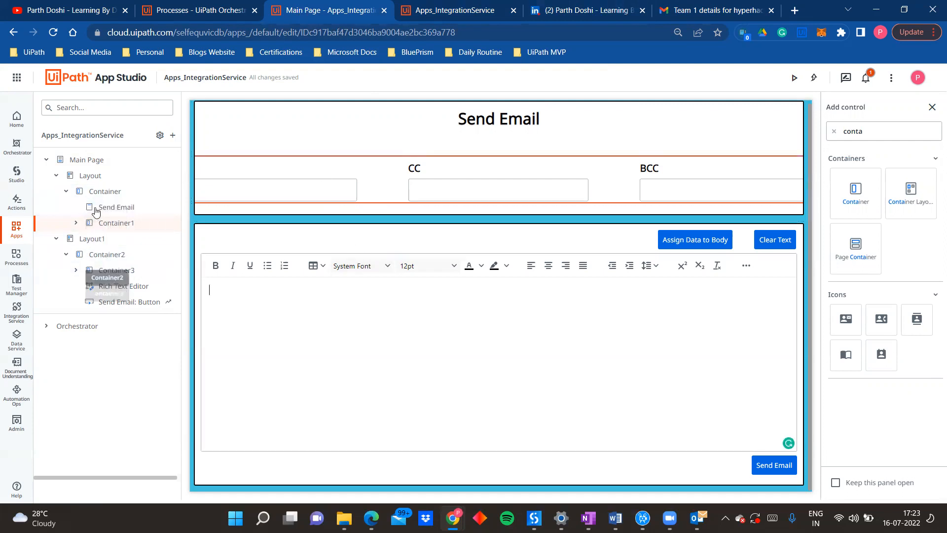
left_click(77, 223)
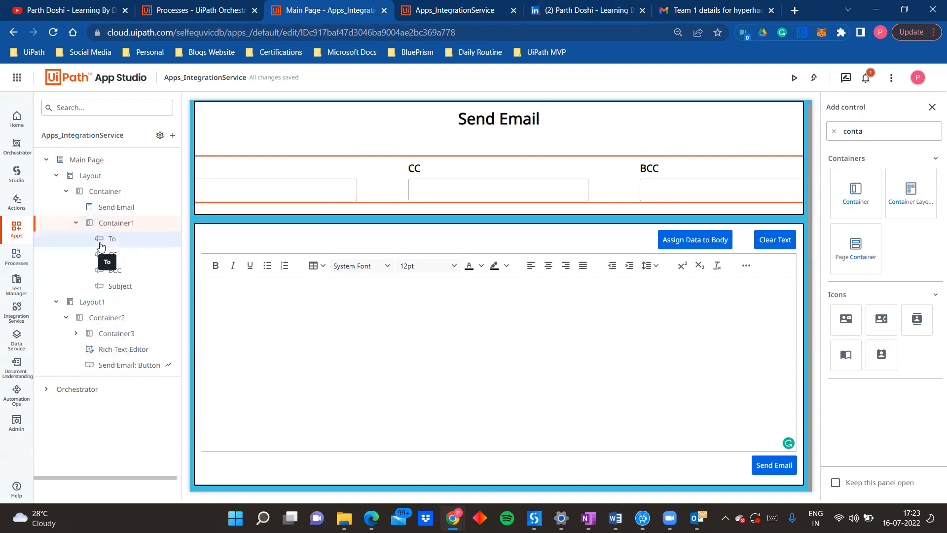
left_click(110, 255)
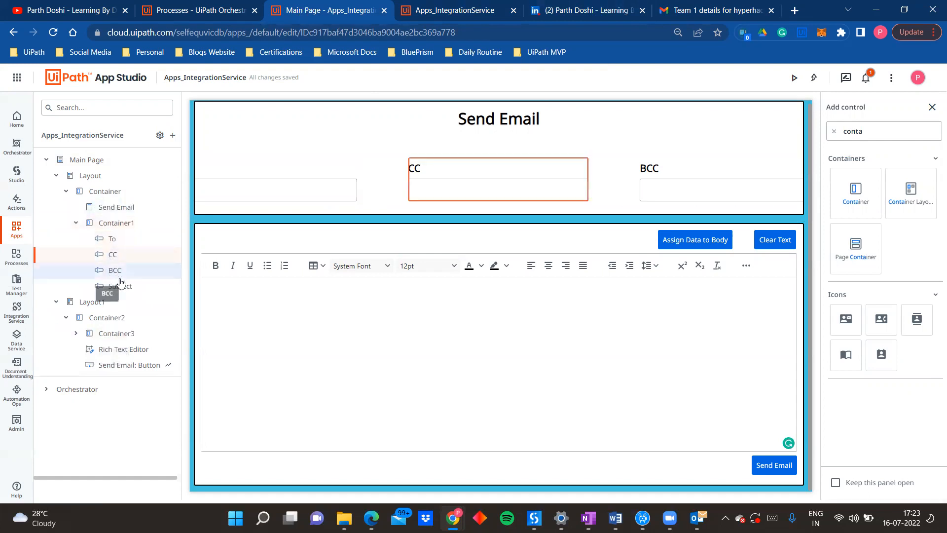
left_click(121, 287)
left_click(116, 270)
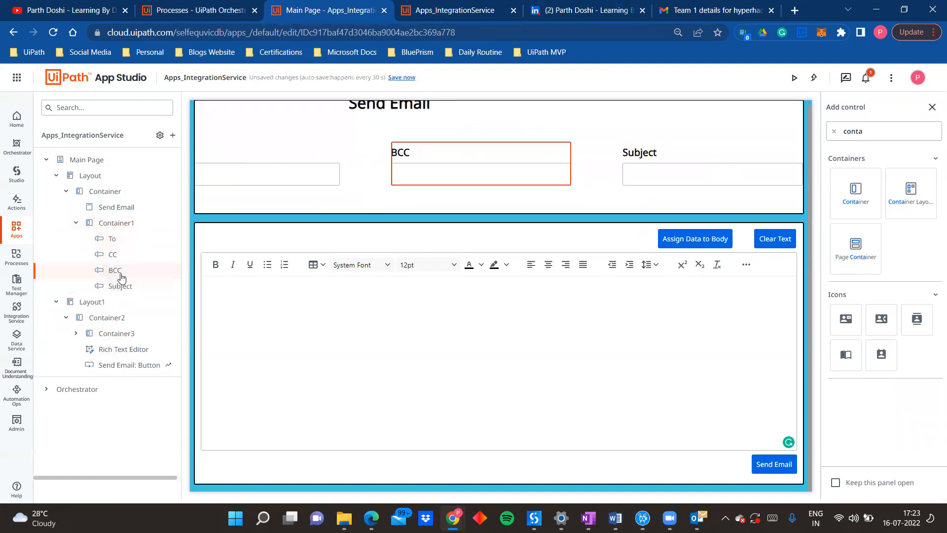
left_click(120, 244)
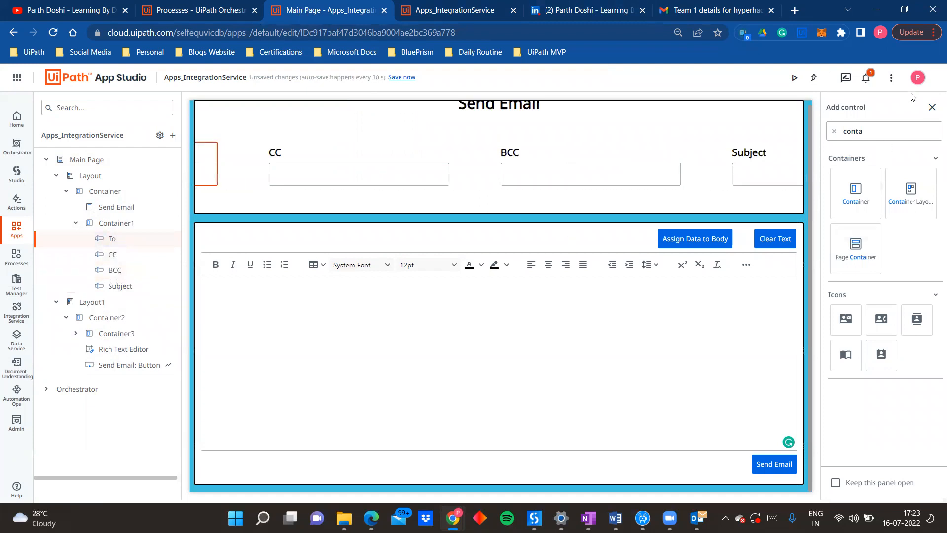
Step: Close the control search and examine the To textbox's general properties and its label placement and margin styles
left_click(931, 107)
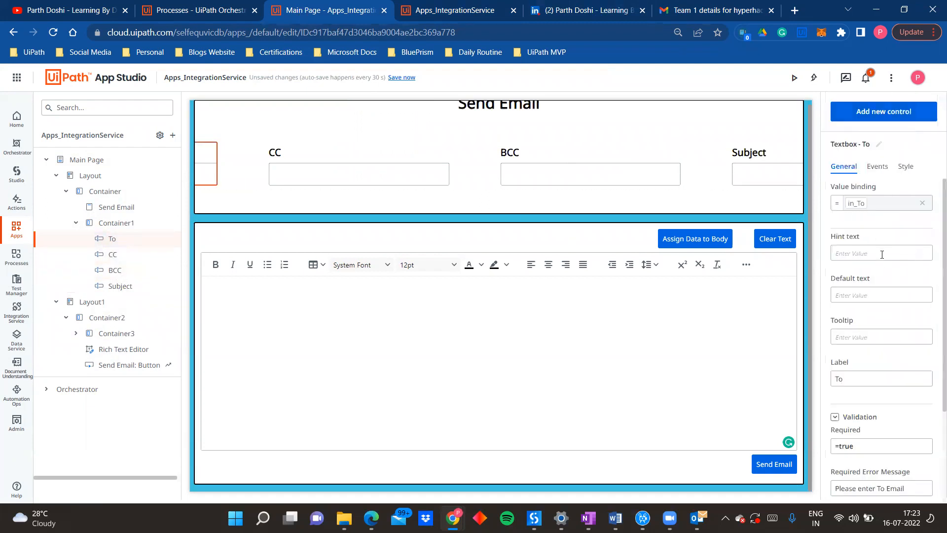
scroll(857, 383, "down", 2)
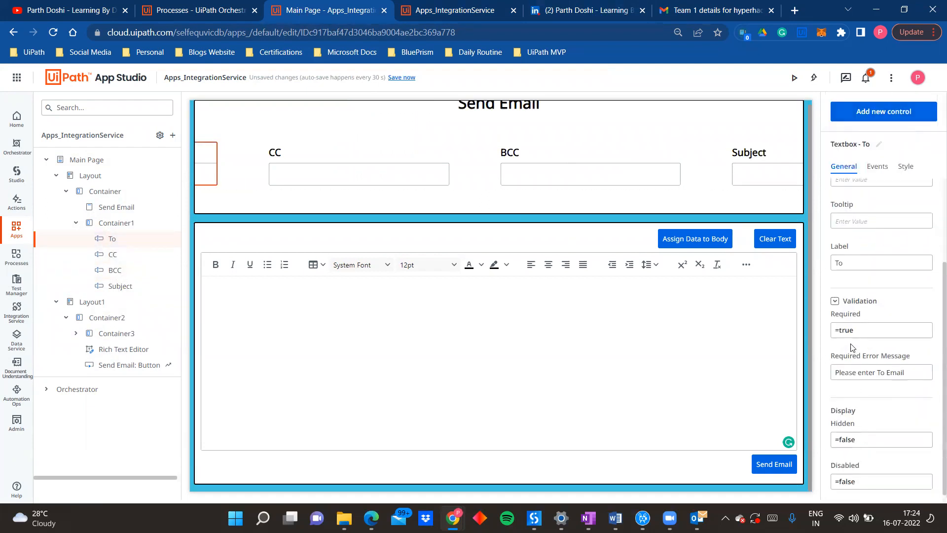
left_click(905, 167)
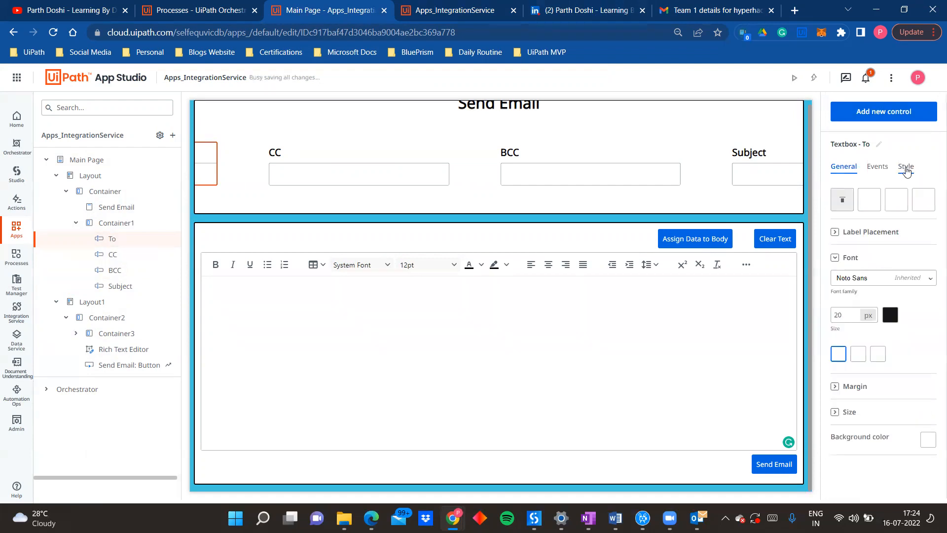
left_click(835, 233)
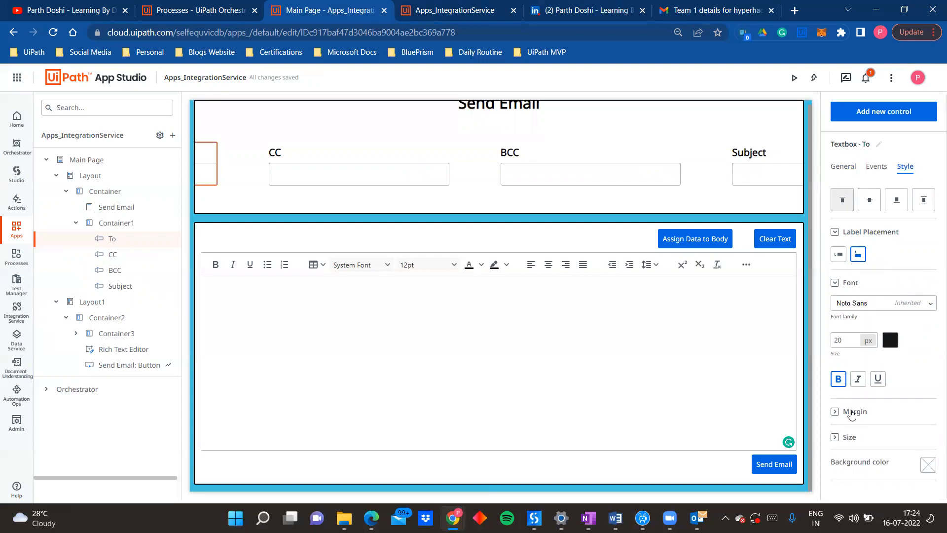
left_click(843, 411)
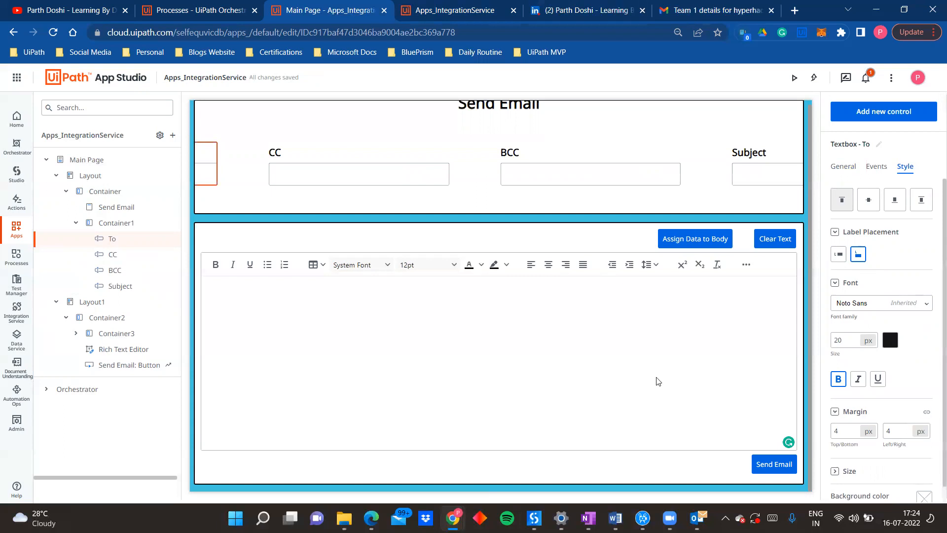
Step: Examine the style settings of the CC, BCC and Subject textboxes
left_click(374, 157)
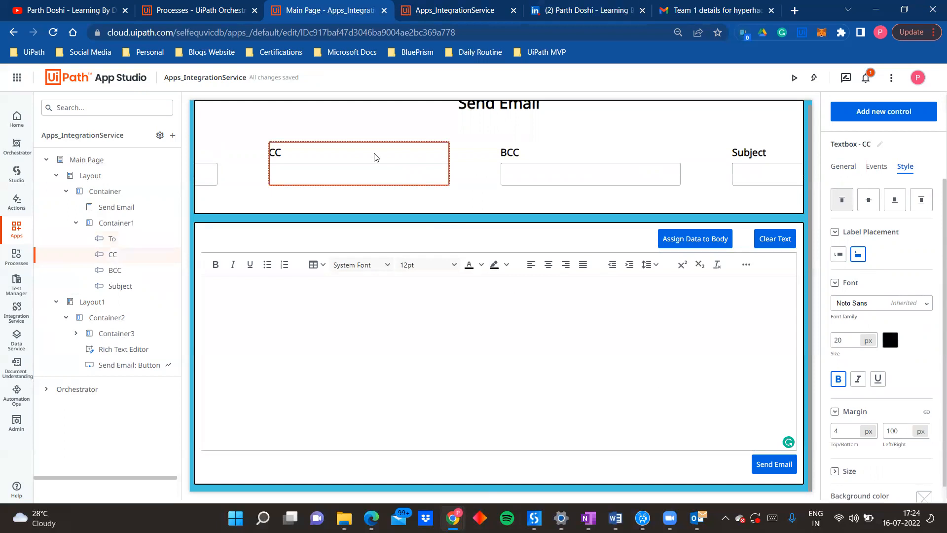
left_click(581, 159)
left_click(743, 158)
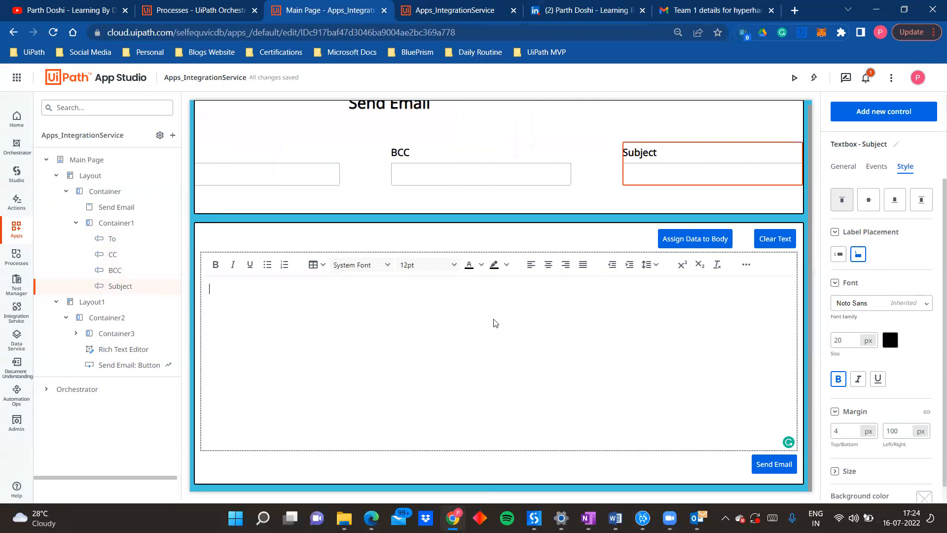
Step: Examine the layout styles of Container2 and Container3 and compare their arrangement with the running app
left_click(428, 241)
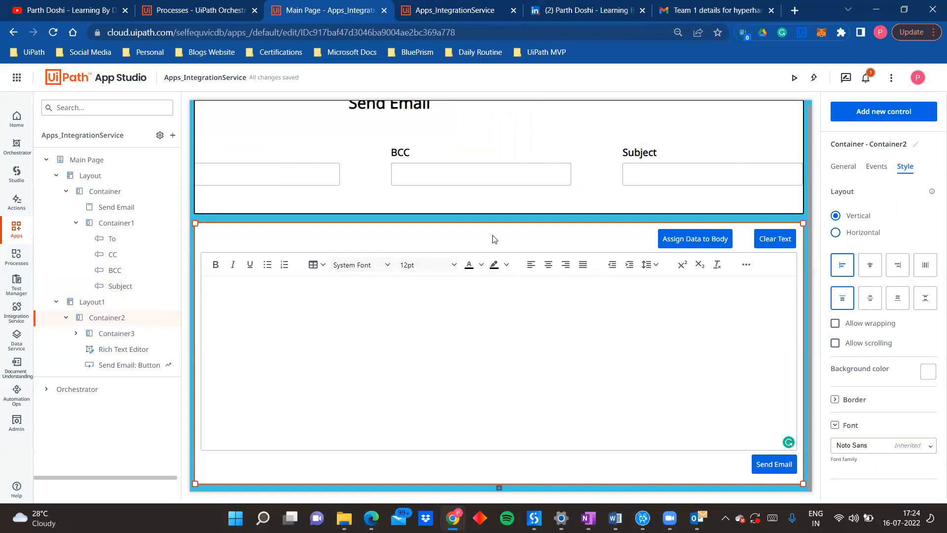
left_click(648, 246)
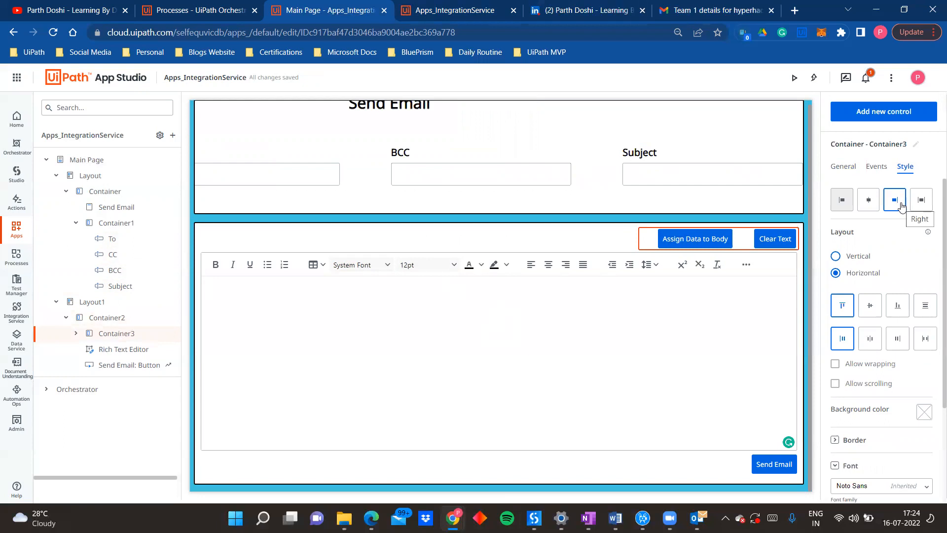
left_click(412, 11)
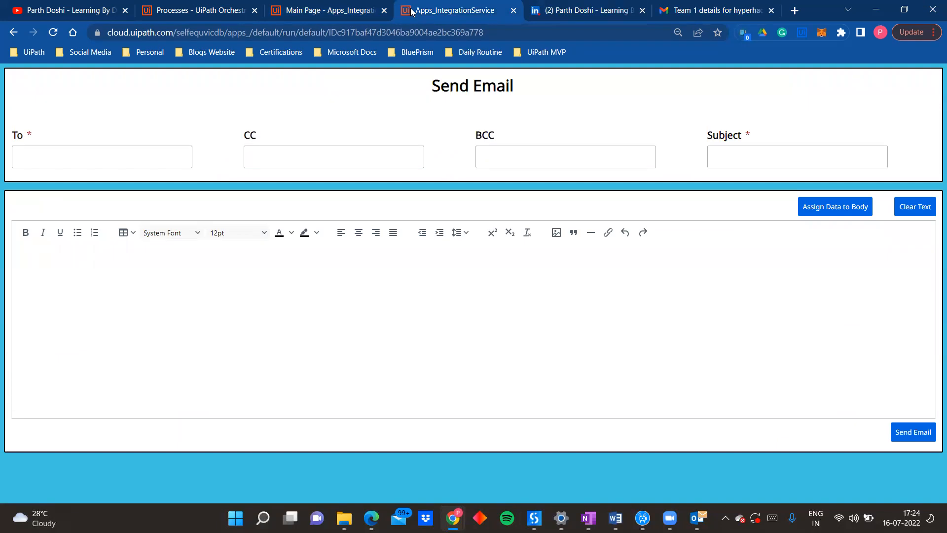
left_click(326, 11)
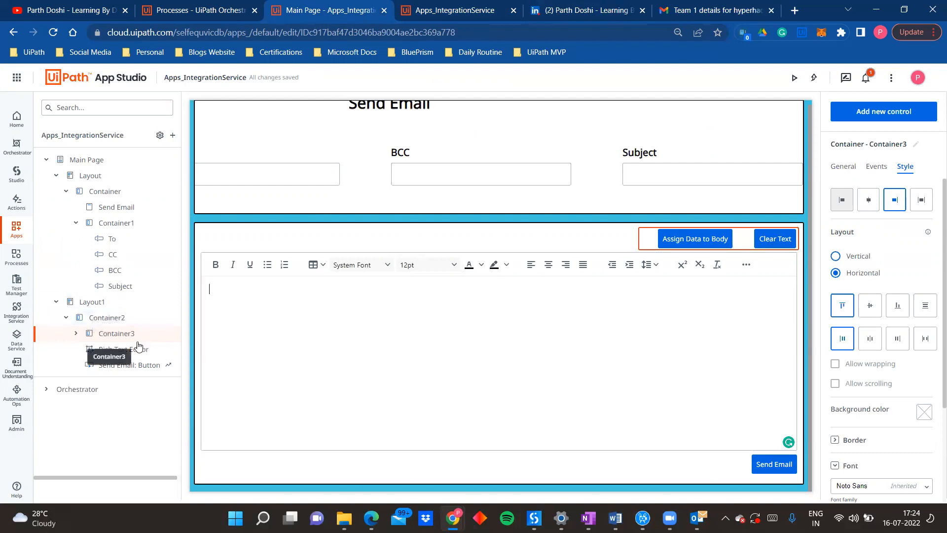
Step: Select the Rich Text Editor in Container2, look up its control by searching for "rich", and close the control search
left_click(121, 349)
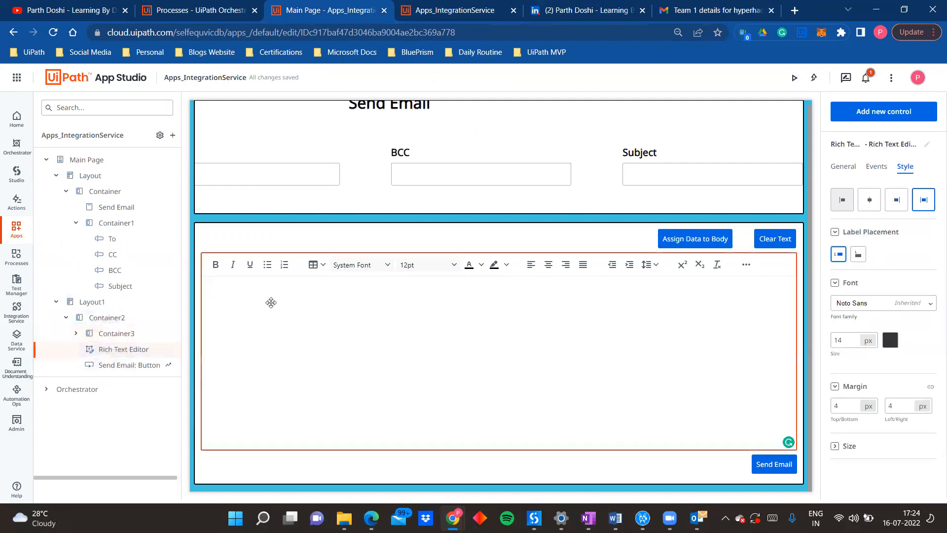
left_click(883, 113)
type("rich")
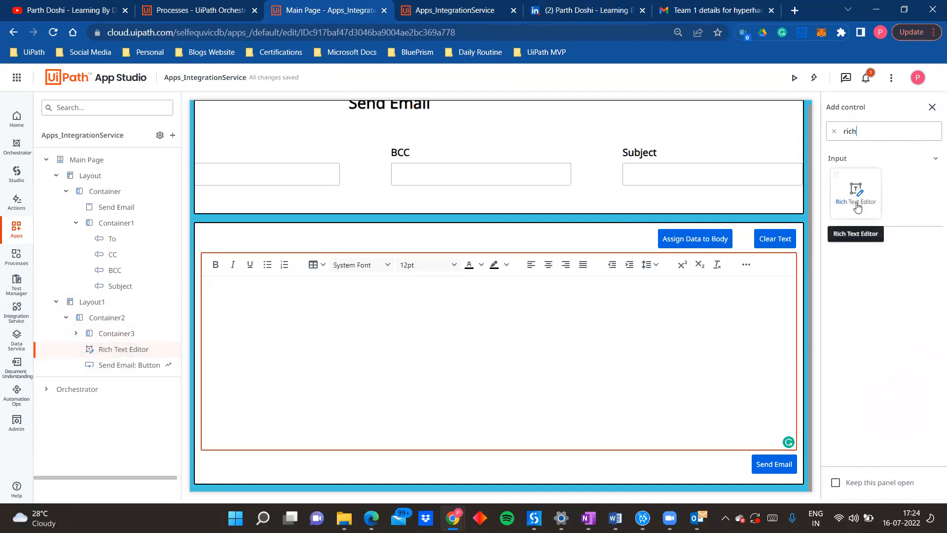
left_click(929, 106)
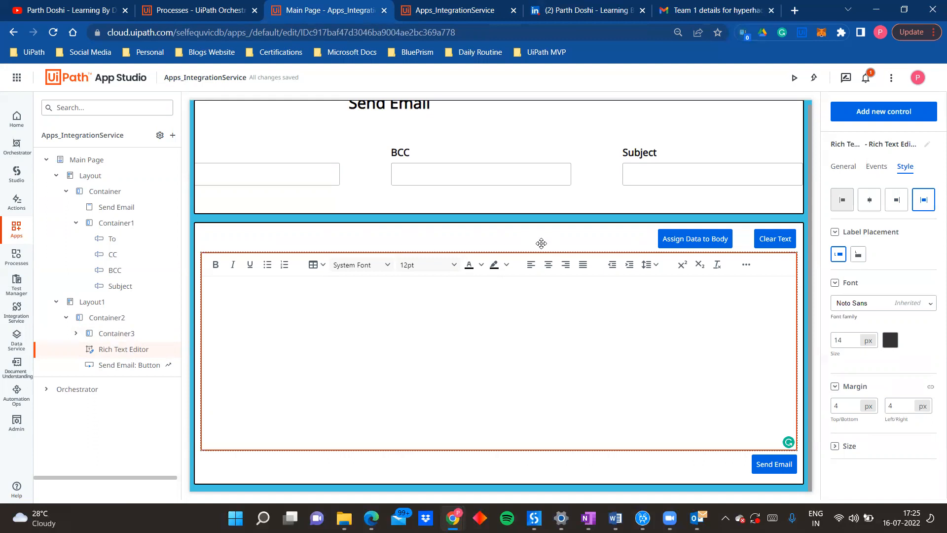
Step: Examine the Rich Text Editor's general properties, and switch to UiPath Studio to inspect the workflow's Try Catch activity
left_click(843, 167)
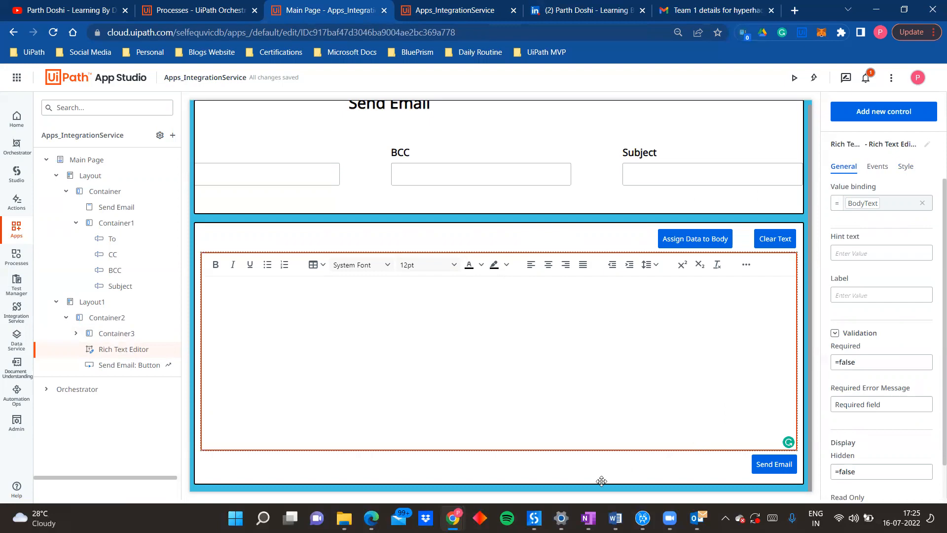
left_click(534, 518)
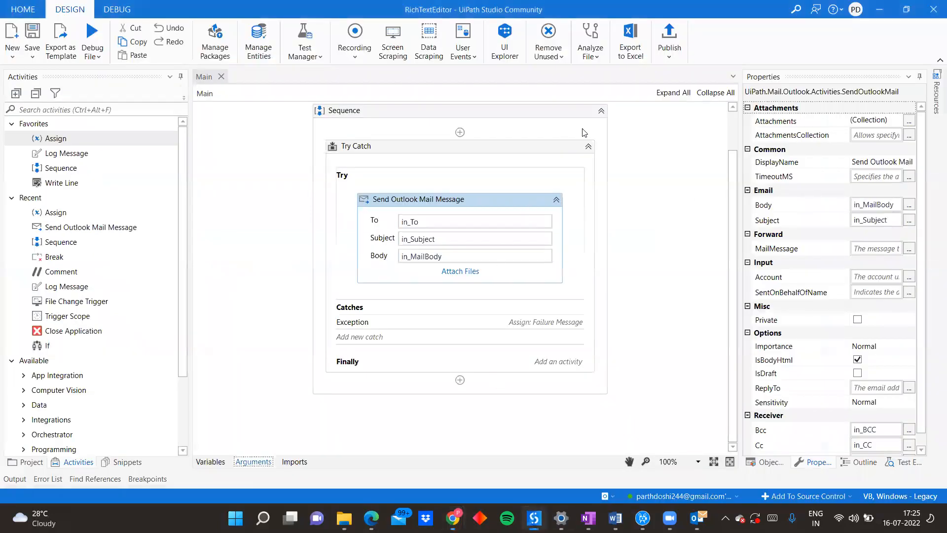
left_click(566, 157)
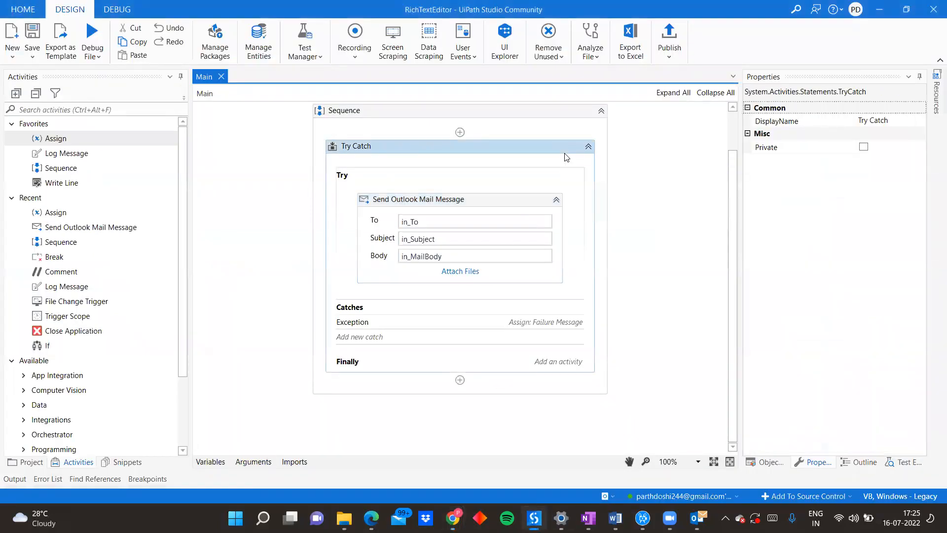
Step: Switch back to UiPath App Studio and view the types of resources that can be added to the app
key("alt+Tab")
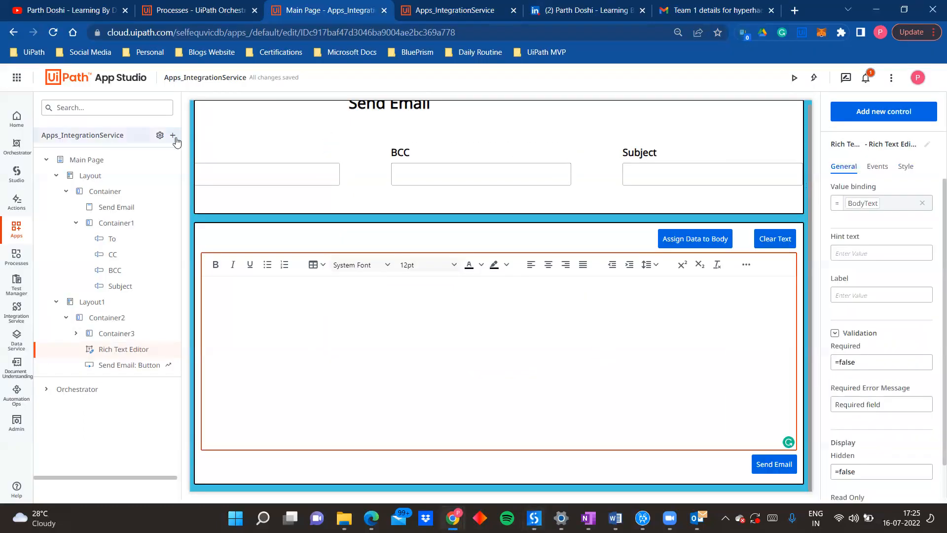
left_click(173, 135)
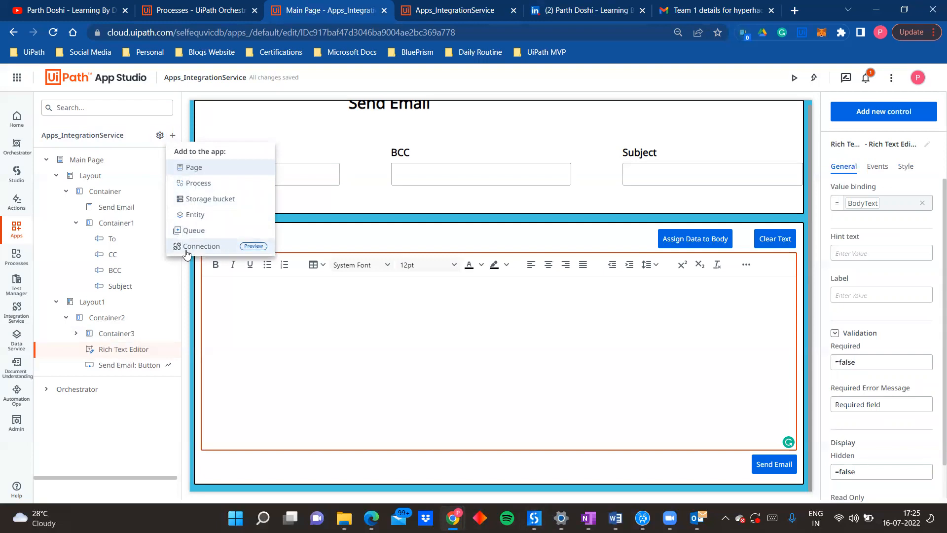
Step: Switch to UiPath Studio and examine the Send Outlook Mail Message activity's properties and the workflow's arguments
key("alt+Tab")
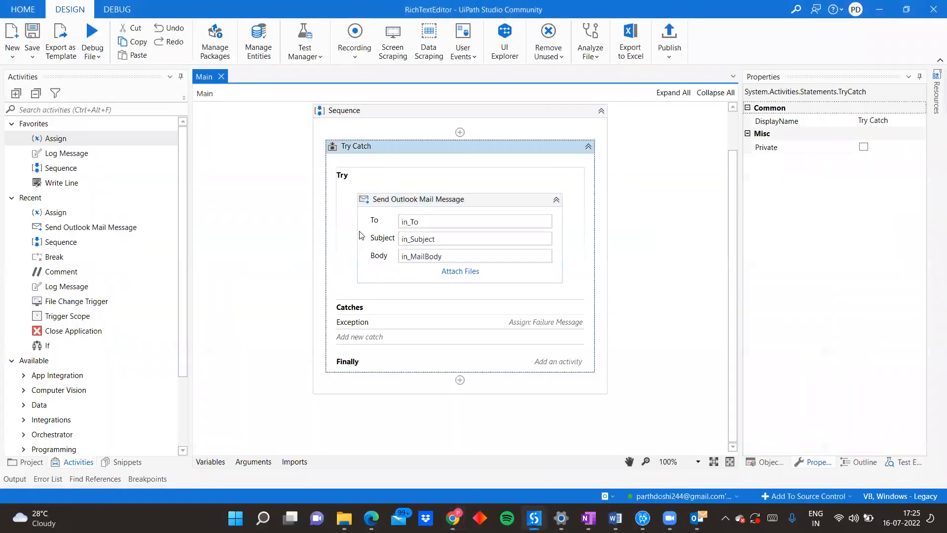
left_click(360, 236)
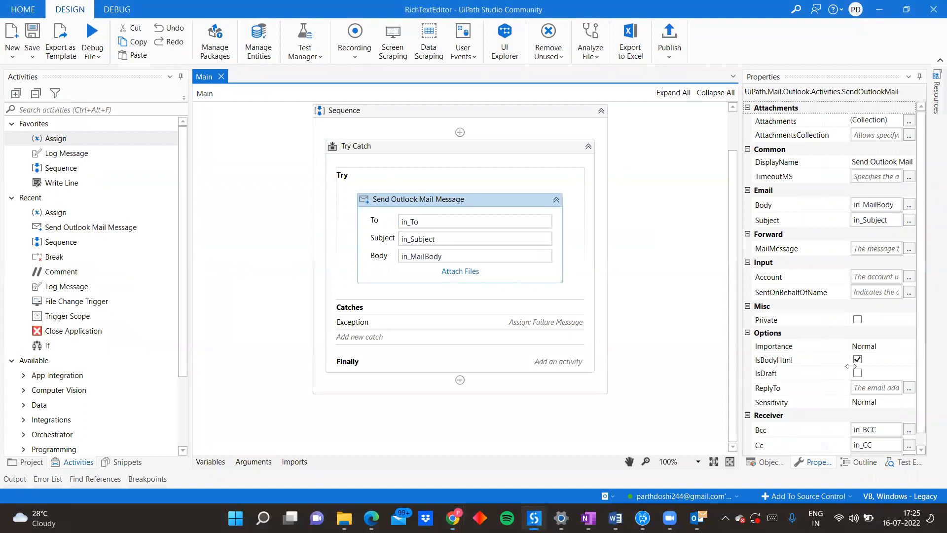
scroll(850, 366, "down", 1)
left_click(253, 463)
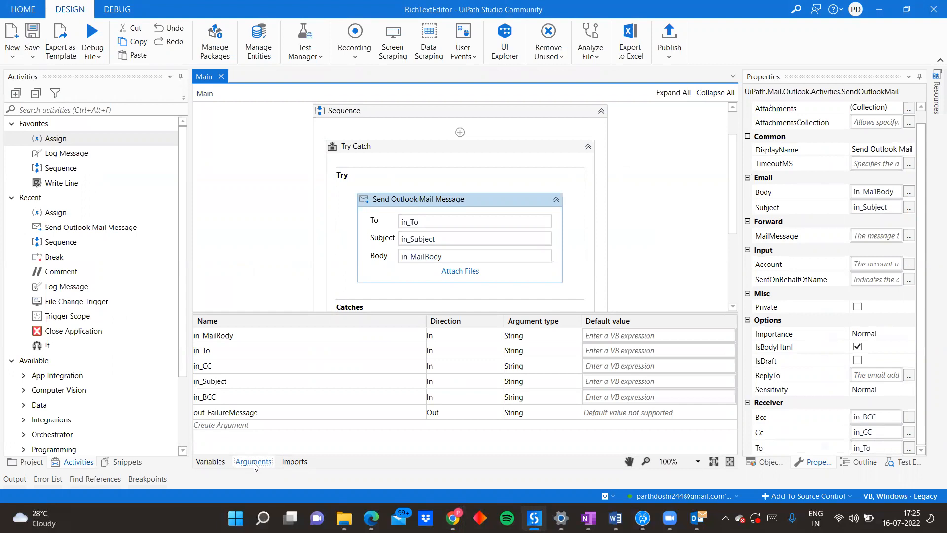
left_click(253, 462)
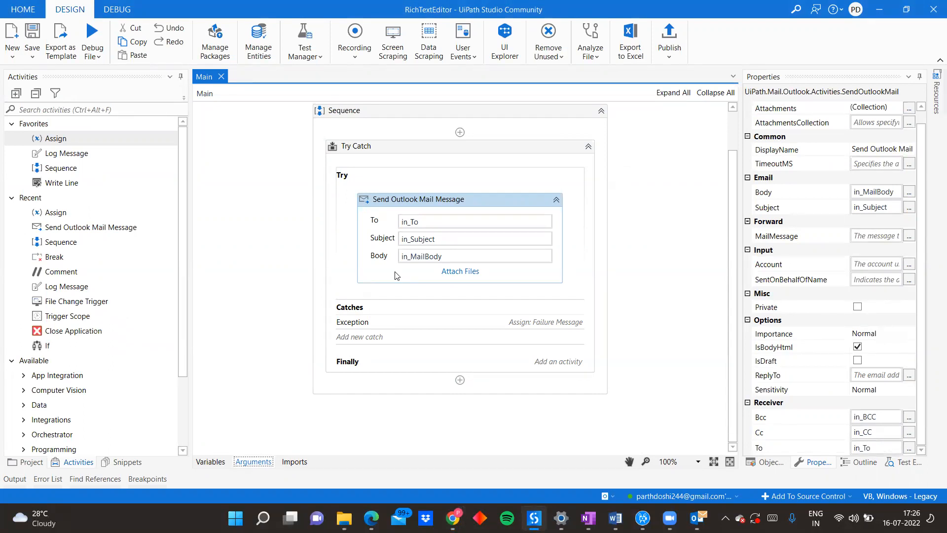
left_click_drag(875, 447, 511, 245)
Step: Switch to the running Send Email app in the browser and enter a test greeting line in the email body
key("alt+Tab")
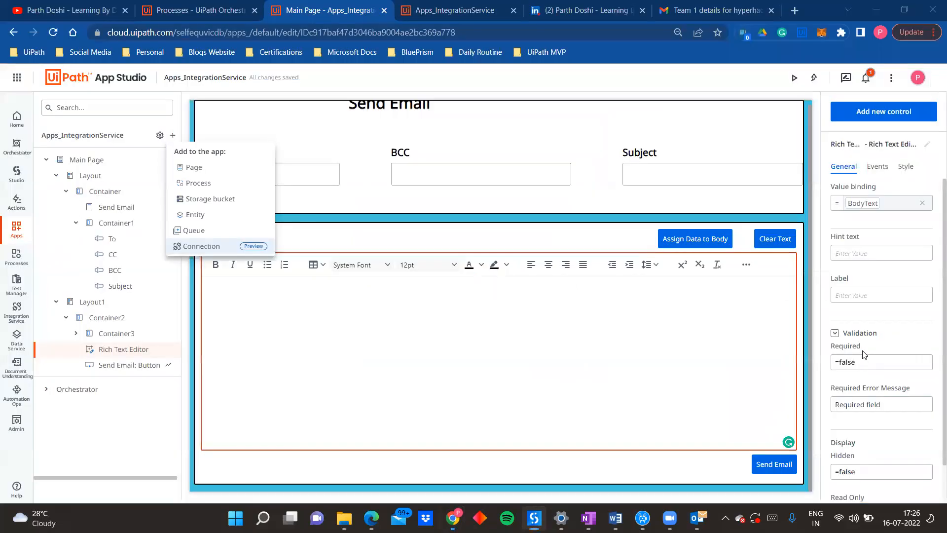
left_click(482, 227)
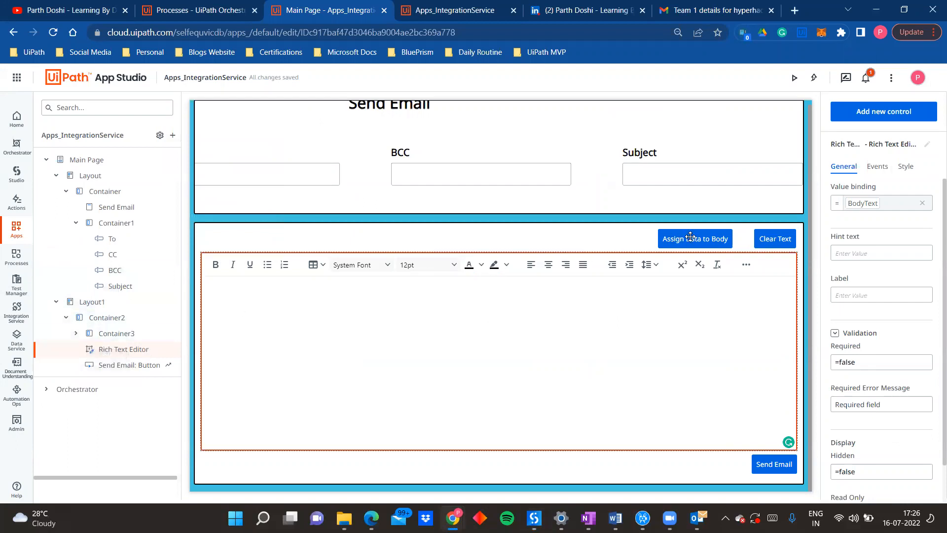
left_click(443, 6)
type("Hi parth,")
key("Return")
key("Return")
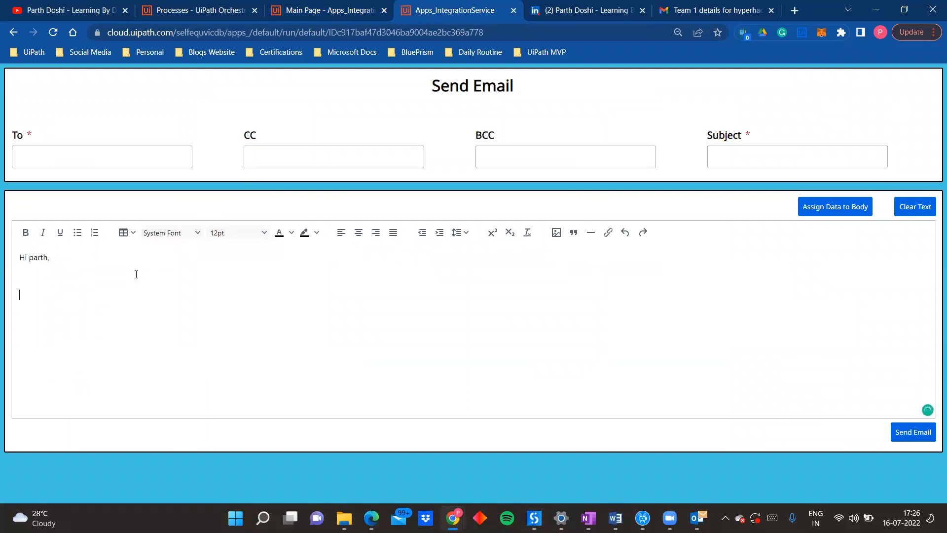
Step: Add the bold sentence "I hope you're doing well." below the greeting in the email body
left_click(27, 236)
type("I hope you're doing well.")
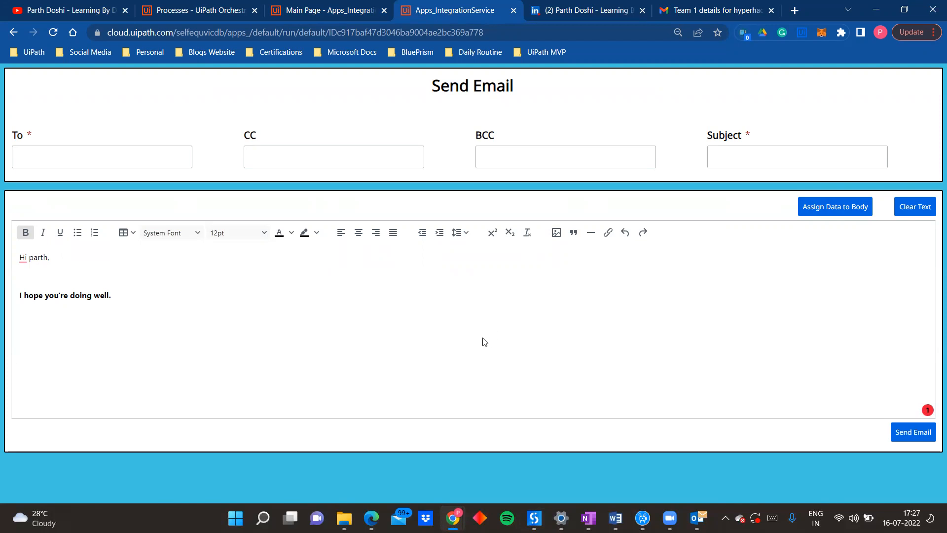
Step: Replace the body content with another test greeting and filler text, and empty the editor using the app's Clear Text function
key("ctrl+a")
key("BackSpace")
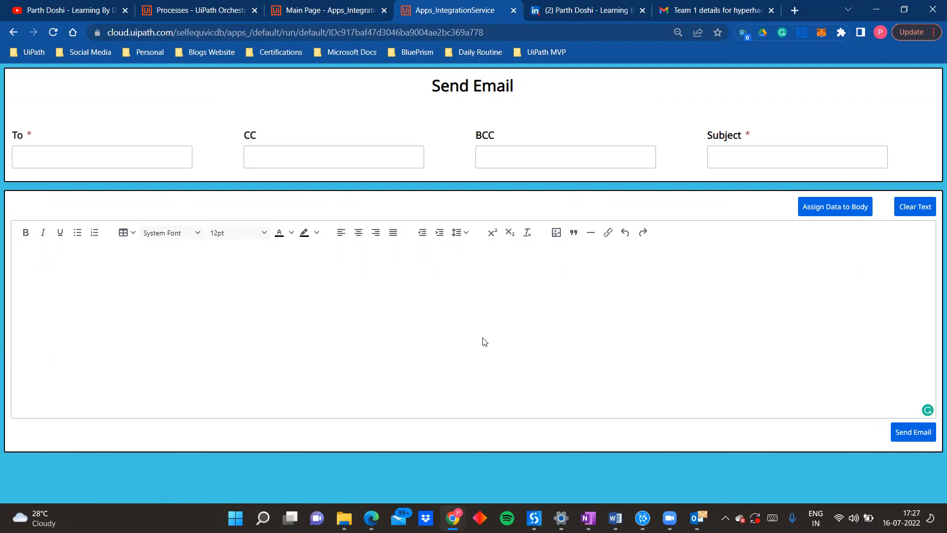
type("ht")
type("i parth")
key("ctrl+a")
key("BackSpace")
type("hi parth")
type(",   ")
type("jhijeindf")
left_click(915, 216)
left_click(521, 344)
Step: Return to the app's design page and examine the click-event rule of the Assign Data to Body button
left_click(354, 5)
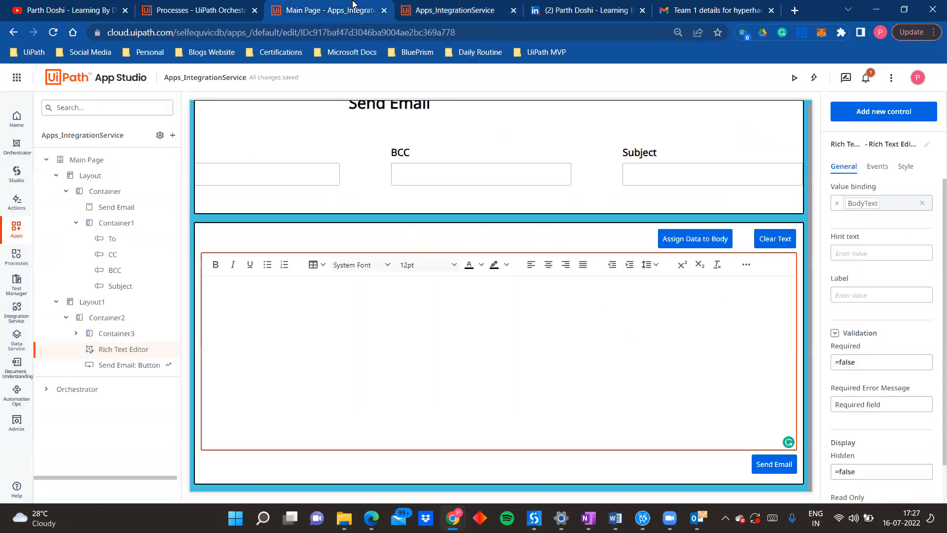
left_click(700, 245)
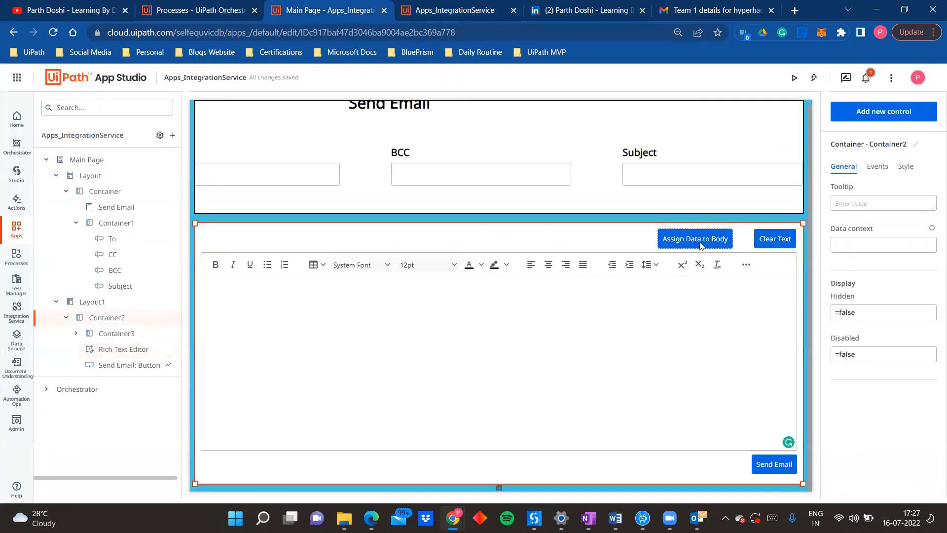
left_click(700, 245)
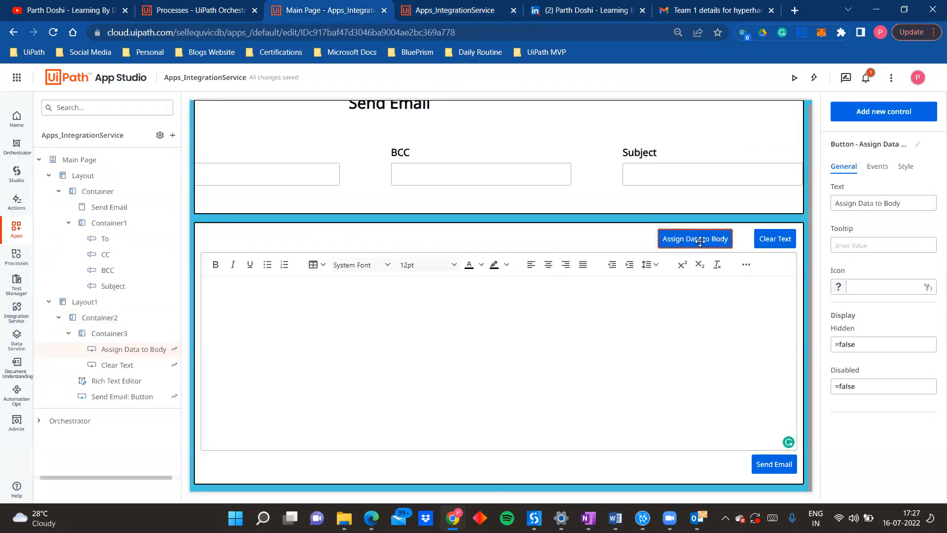
left_click(877, 168)
left_click(869, 213)
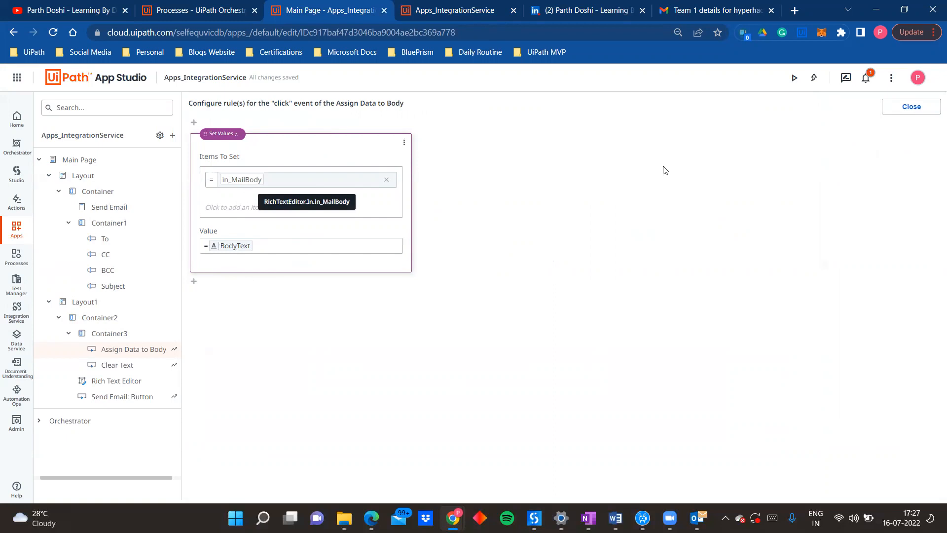
left_click(912, 107)
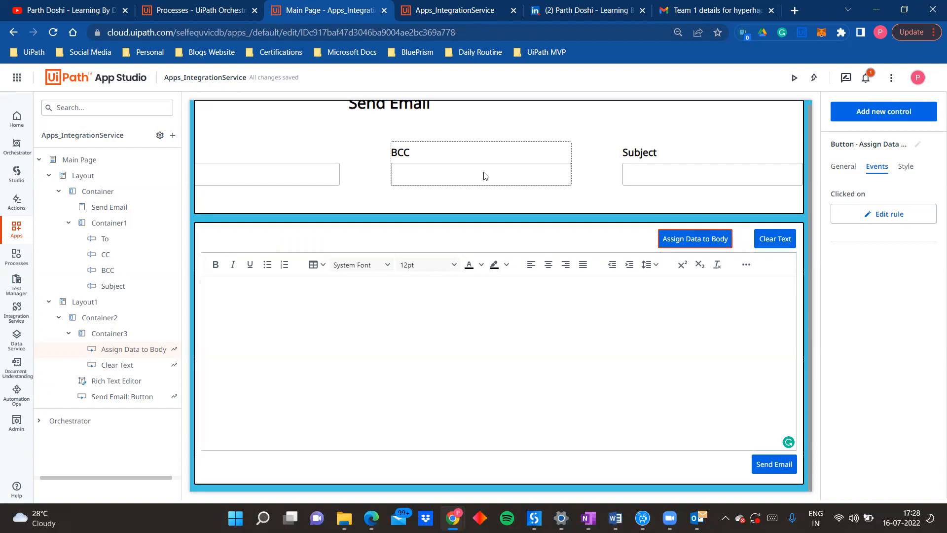
Step: Select the Rich Text Editor, close the old running app, and launch a fresh preview
left_click(132, 377)
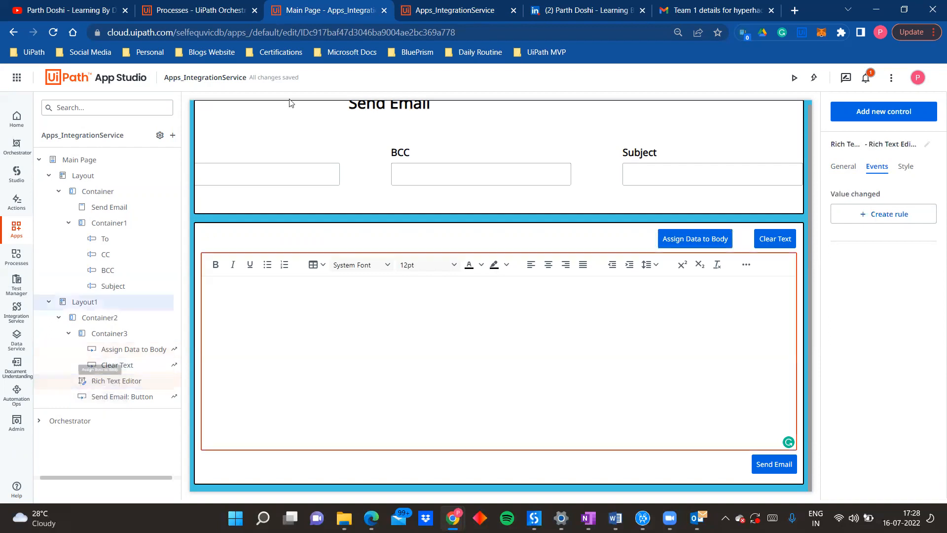
left_click(513, 11)
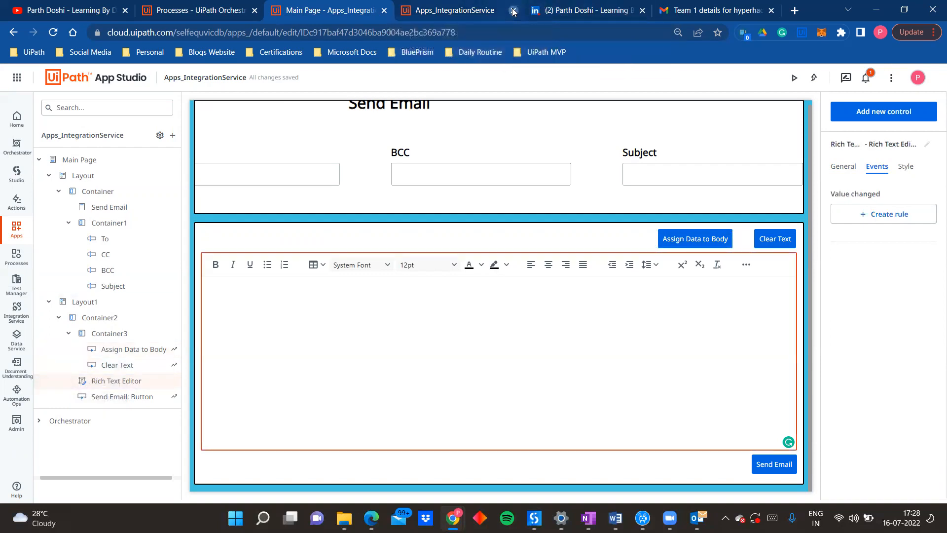
left_click(791, 74)
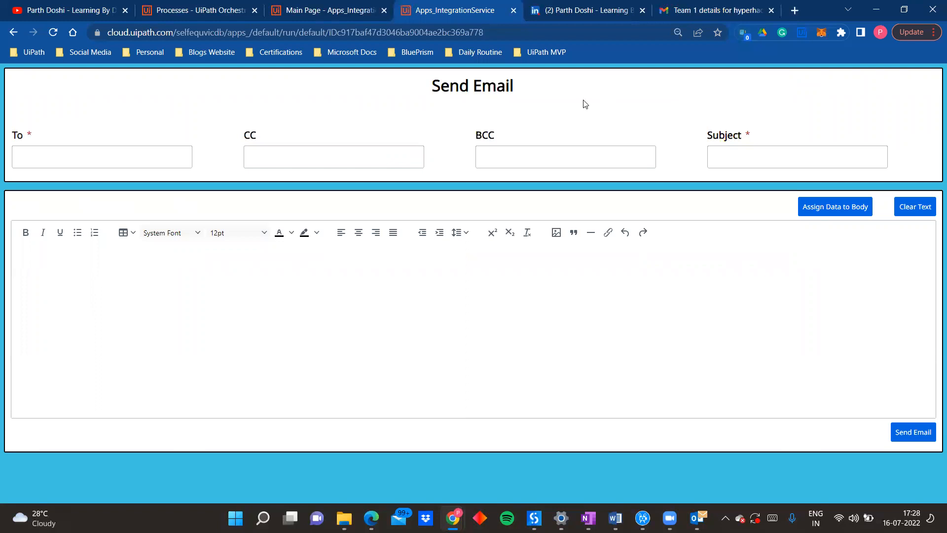
Step: Enter the recipient's e-mail address in the To field, leaving CC and BCC empty
left_click(171, 151)
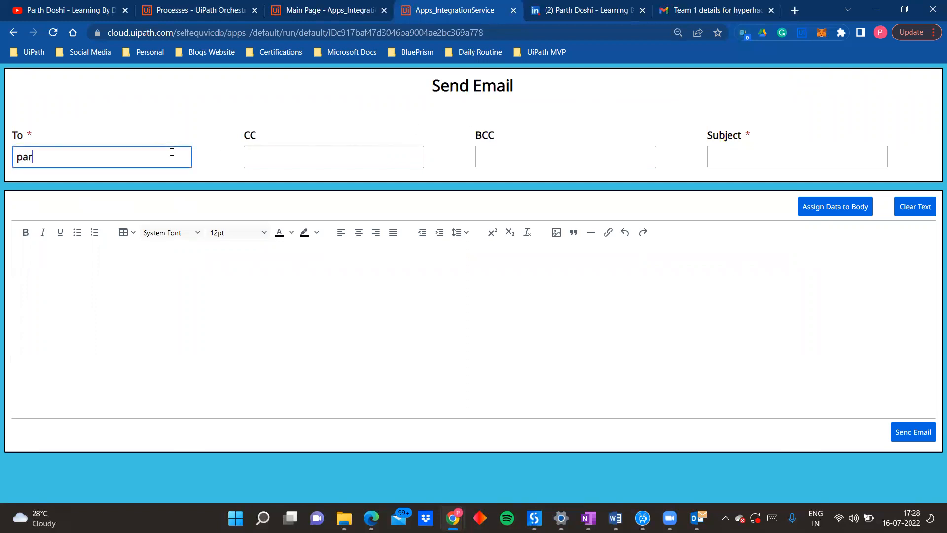
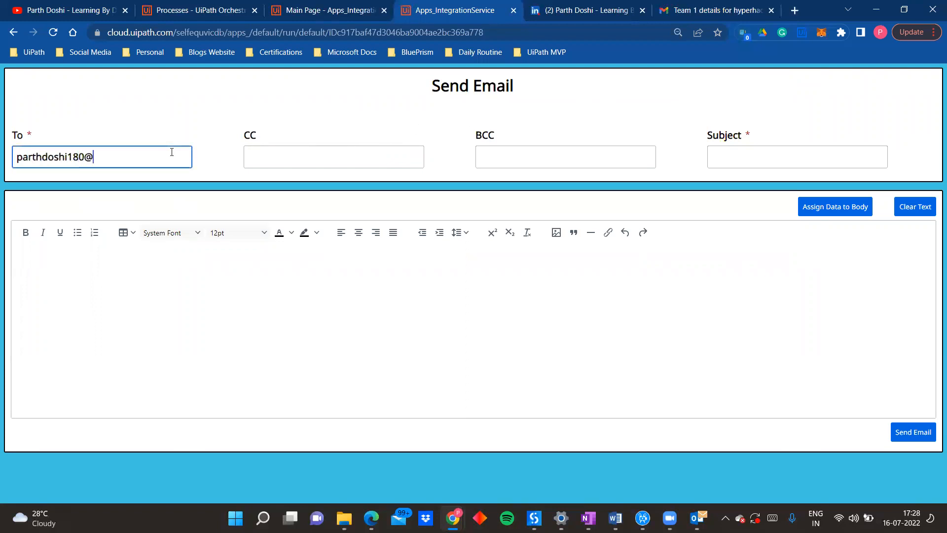
key("Tab")
key("Tab")
key("Tab")
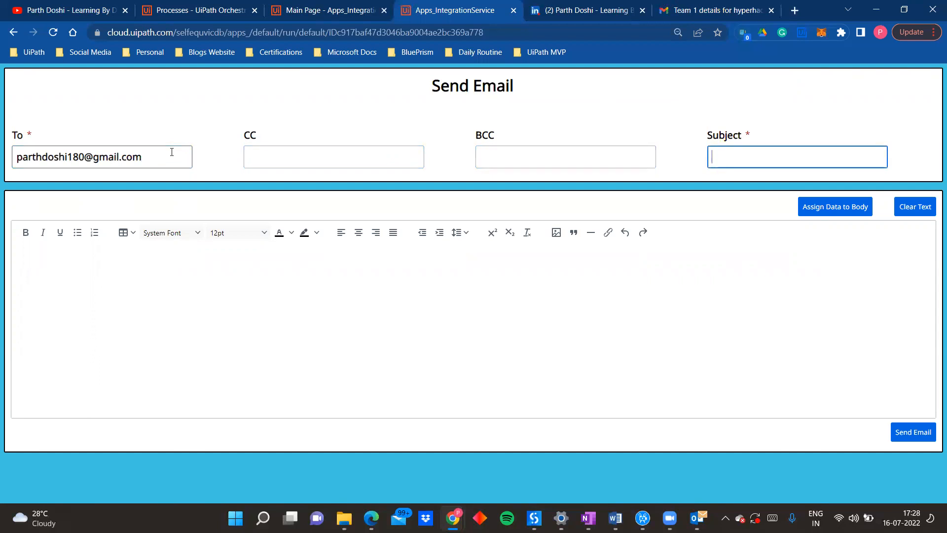
Step: Set the email's subject to "UiPath Hyperhack Registration"
type("UiPath Hyperhack Registration")
key("Tab")
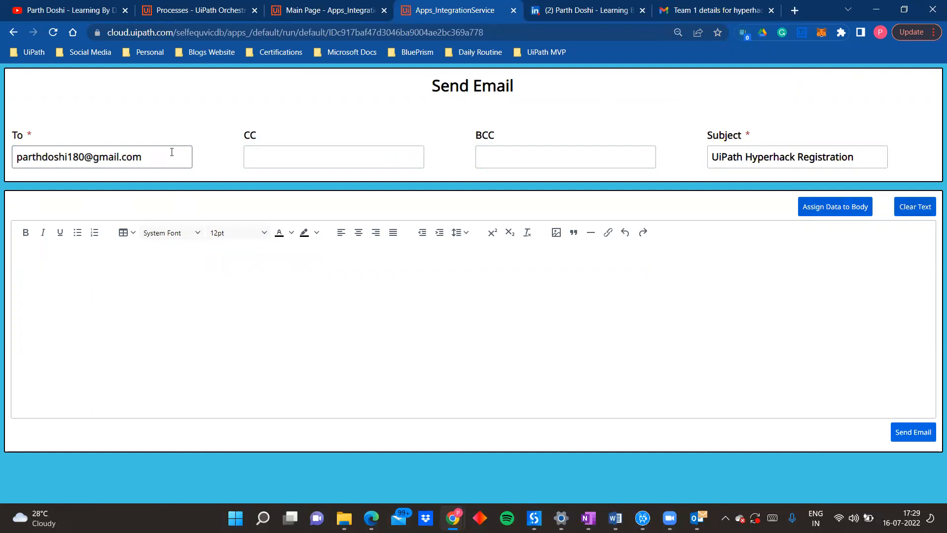
Step: Start the email body with a greeting to the recipient and a new paragraph reading "Please find out Team"
left_click(84, 260)
type("Hi Parth,")
key("Return")
key("Return")
type("Please find out Team")
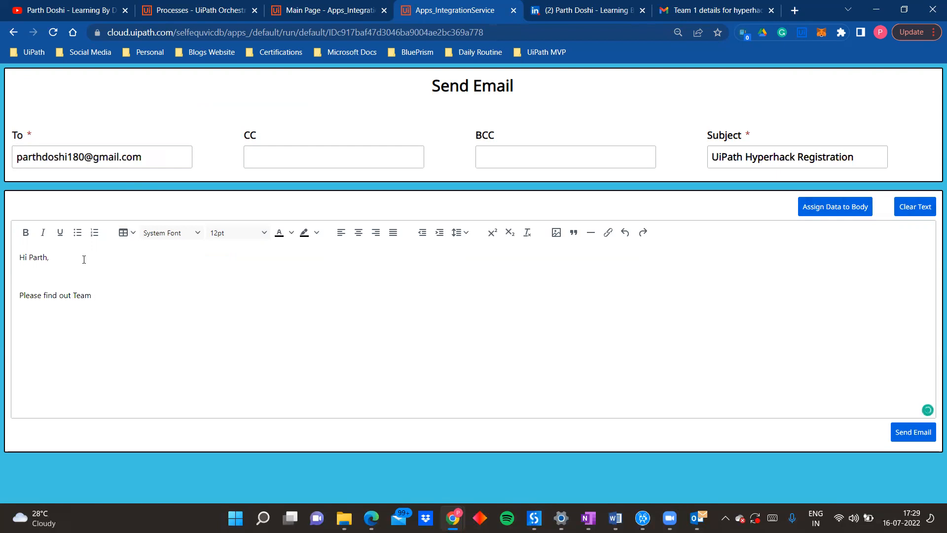
Step: Make the word "Team" bold and add "RockBotz" after it in bold
key("ctrl+Left")
key("shift+Right")
key("shift+Right")
key("shift+Right")
key("shift+Right")
key("shift+Right")
key("ctrl+b")
key("Right")
type("RockBotz")
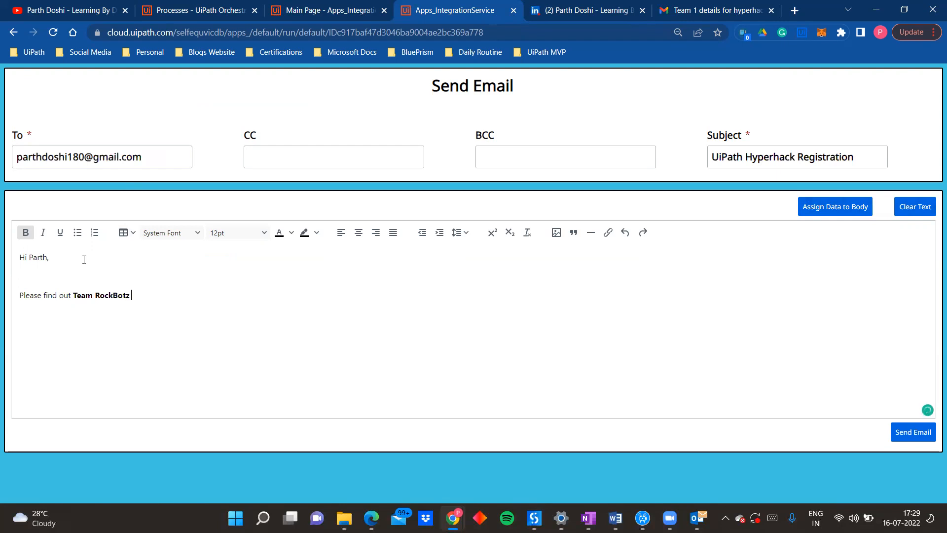
Step: Continue the sentence in regular weight with "registration details for UiPath Hyperhack 2022"
key("ctrl+b")
type("registration detaos")
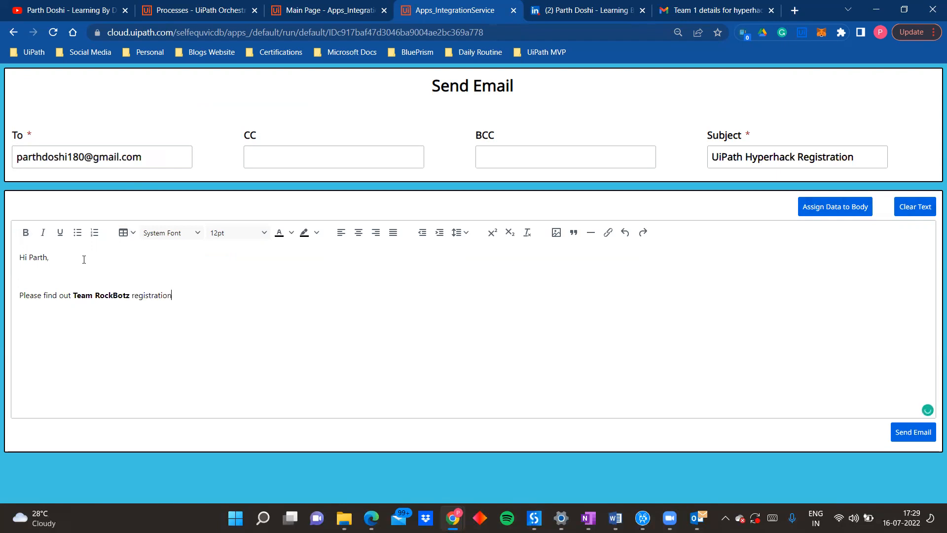
key("BackSpace")
key("BackSpace")
type("ils for UiPath Hyperhack 2")
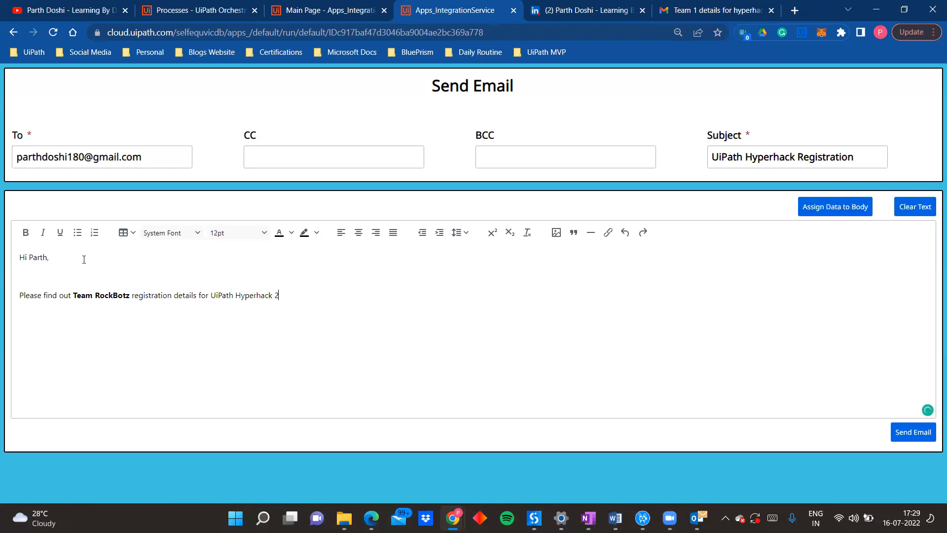
type("022.")
Step: End the sentence with a period, make "UiPath Hyperhack 2022." bold, and start a new line below it
key("shift+Left")
key("shift+Left")
key("shift+Left")
key("shift+Left")
key("shift+Left")
key("shift+Left")
key("shift+Left")
key("shift+Left")
key("shift+Left")
key("shift+Left")
key("shift+Left")
key("shift+Left")
key("shift+Left")
key("shift+Left")
key("shift+Left")
key("shift+Left")
key("shift+Left")
key("shift+Left")
key("shift+Left")
key("shift+Left")
key("shift+Left")
key("ctrl+b")
key("Right")
key("Return")
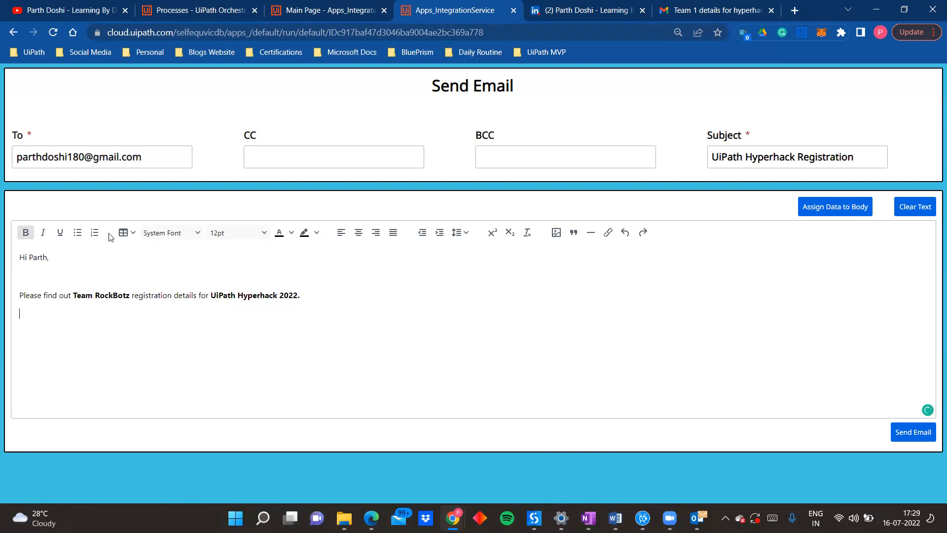
Step: Insert a table with two columns and three rows below the sentence and enter "Name" in its first cell
left_click(78, 232)
left_click(126, 232)
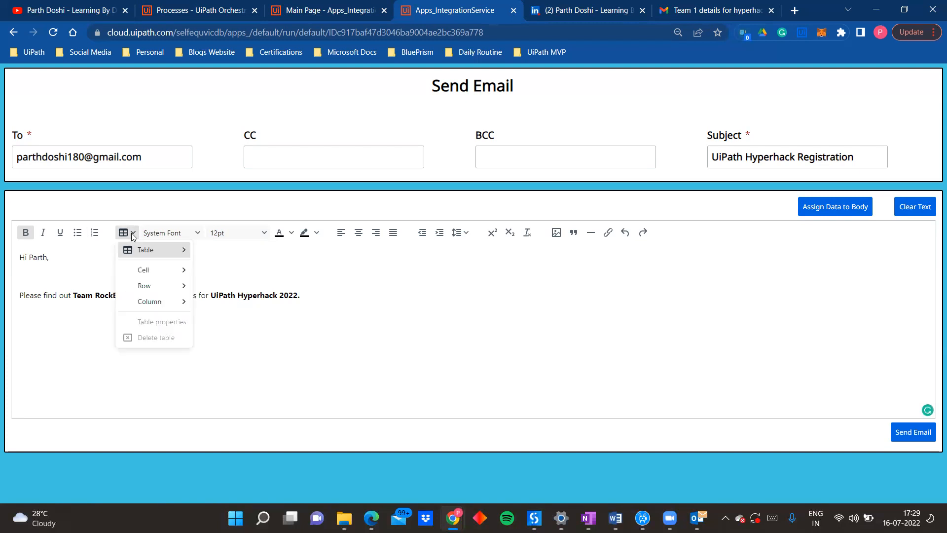
mouse_move(187, 251)
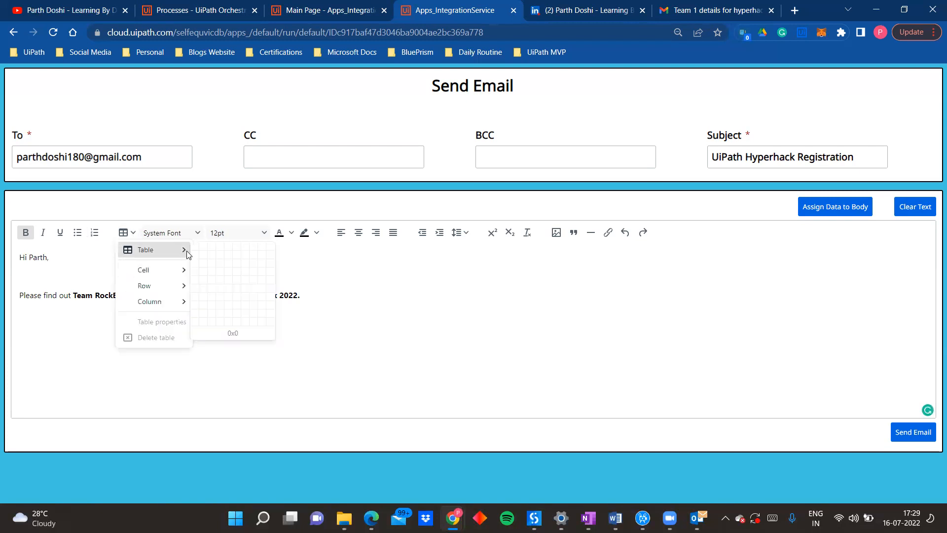
left_click(207, 267)
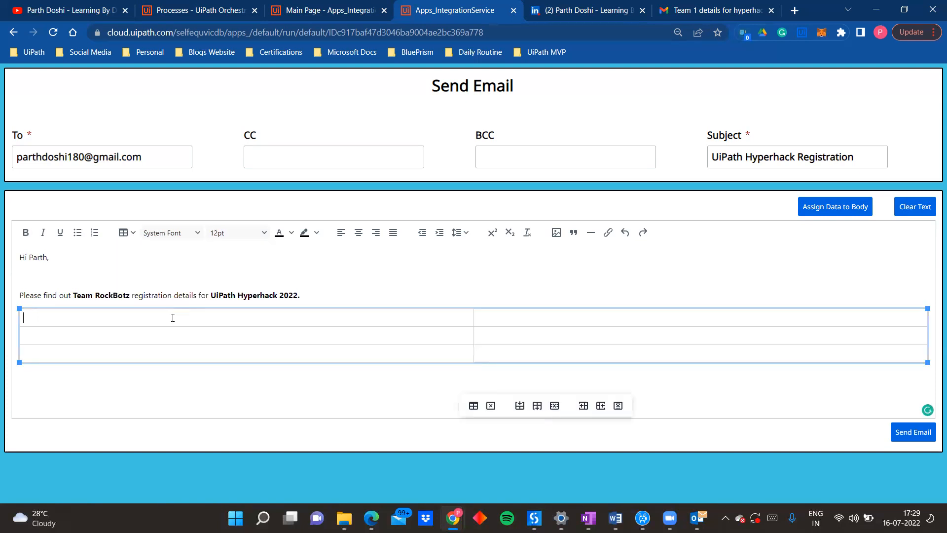
type("Name")
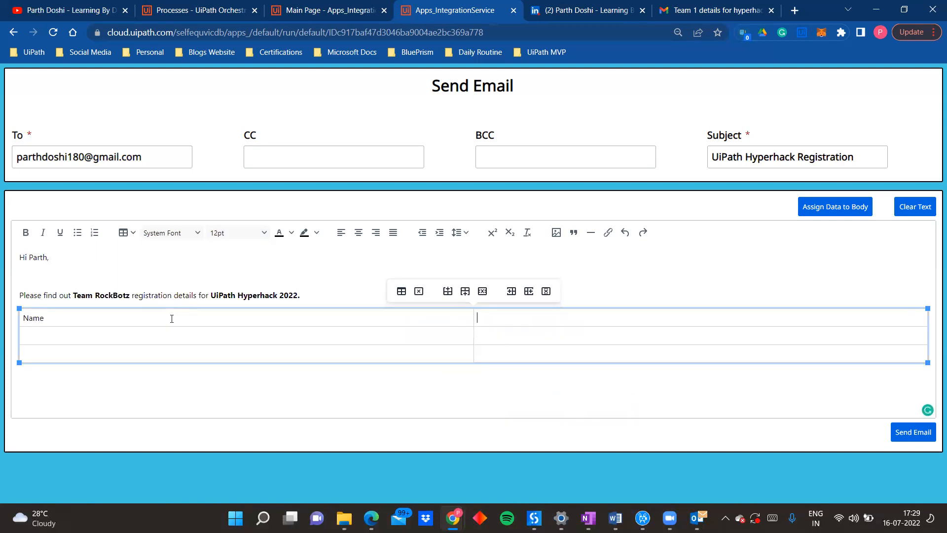
Step: Make the "Name" table heading bold and add "Email" in bold as the second column's heading
key("shift+Left")
key("shift+Left")
key("shift+Left")
key("shift+Left")
key("ctrl+b")
key("Right")
key("Tab")
type("Email")
key("shift+Left")
key("shift+Left")
key("shift+Left")
key("shift+Left")
key("shift+Left")
key("ctrl+b")
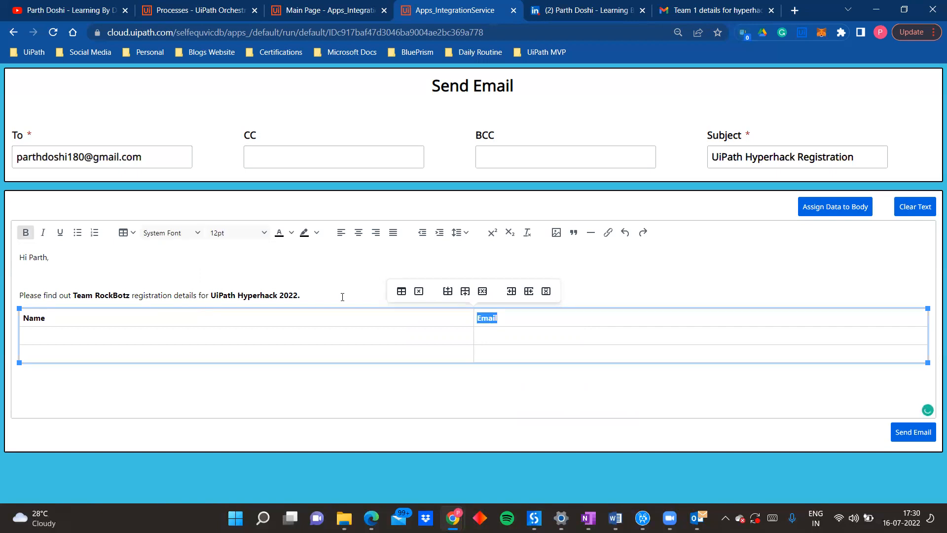
Step: Try inserting a column before and then after the Email column, undoing each insertion
left_click(512, 292)
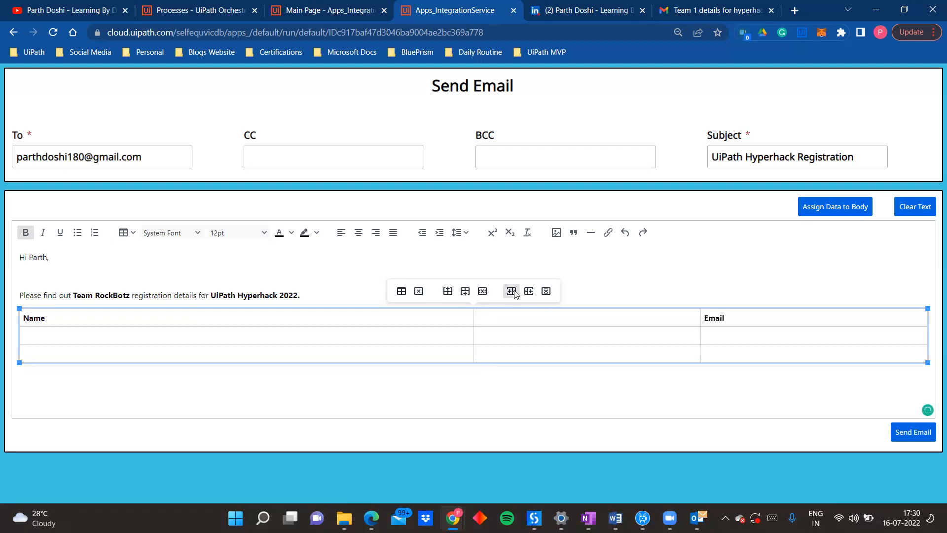
key("ctrl+z")
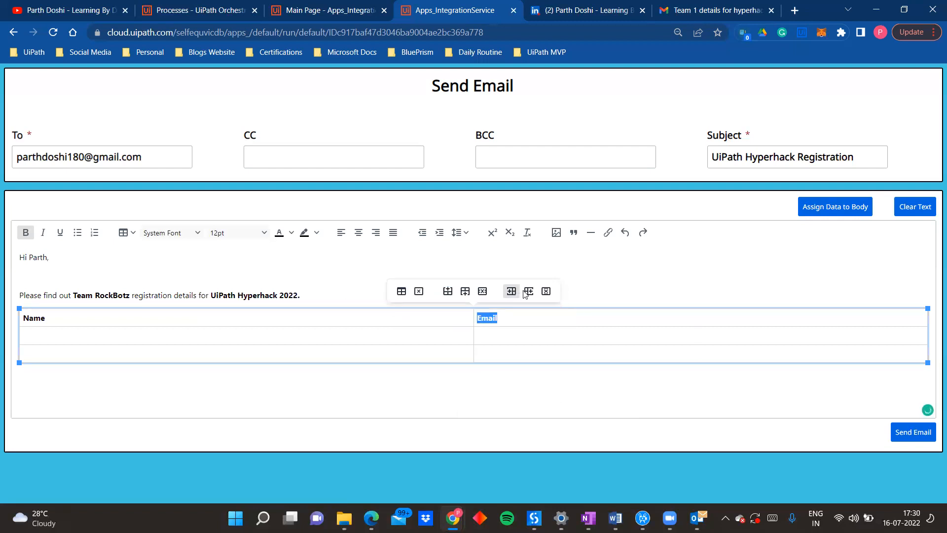
left_click(529, 291)
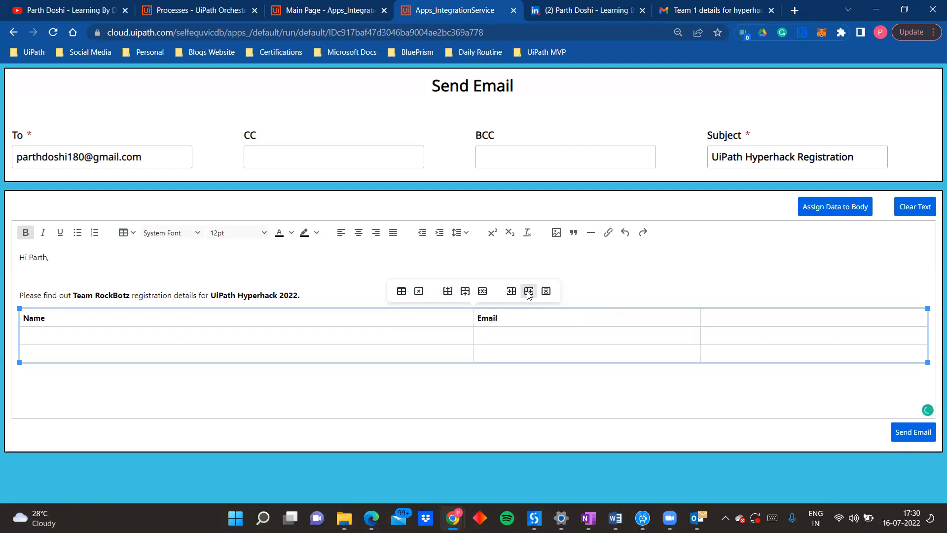
key("ctrl+z")
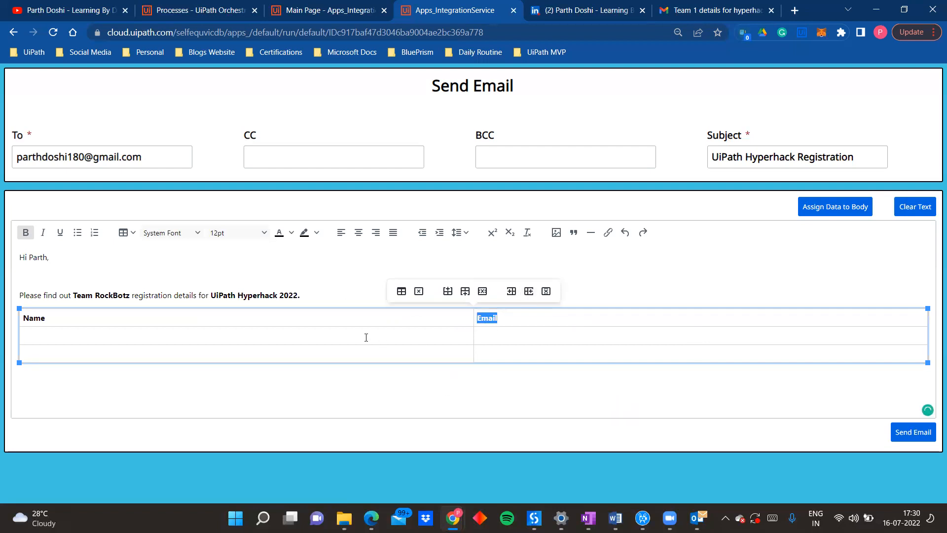
Step: Fill the table's second row with the first team member's name and e-mail address
left_click(366, 338)
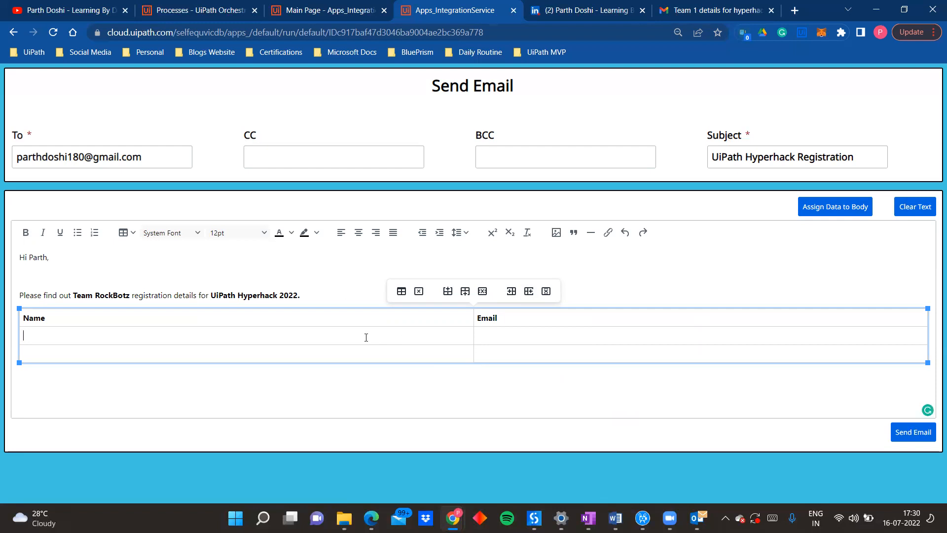
type("Ni")
key("BackSpace")
key("BackSpace")
Step: Fill the table's third row with the second team member's name and e-mail address
key("Tab")
type("Smith")
key("Tab")
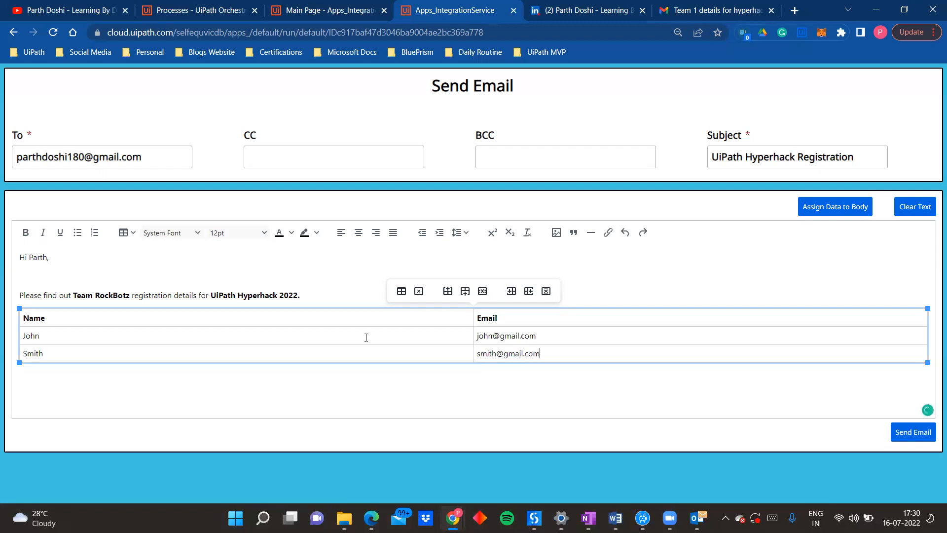
key("Tab")
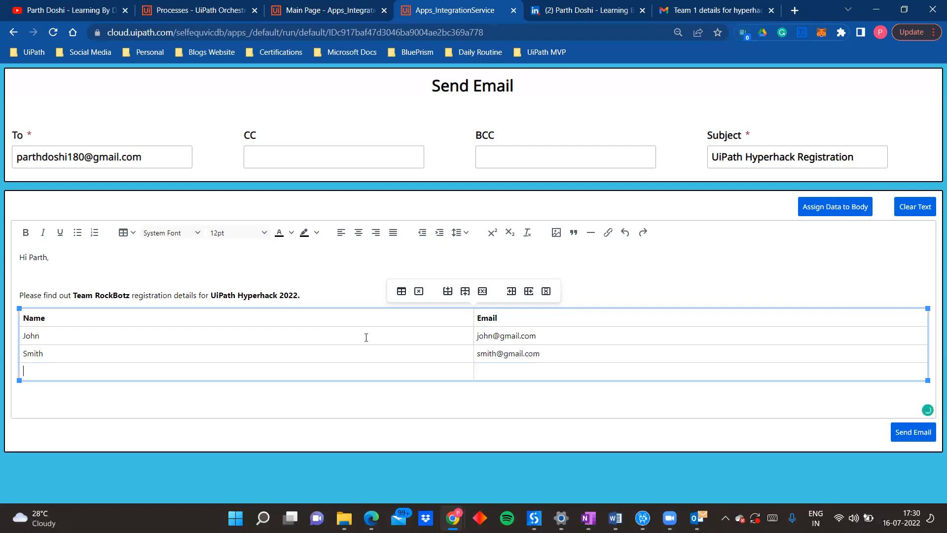
key("Tab")
key("ctrl+z")
key("ctrl+z")
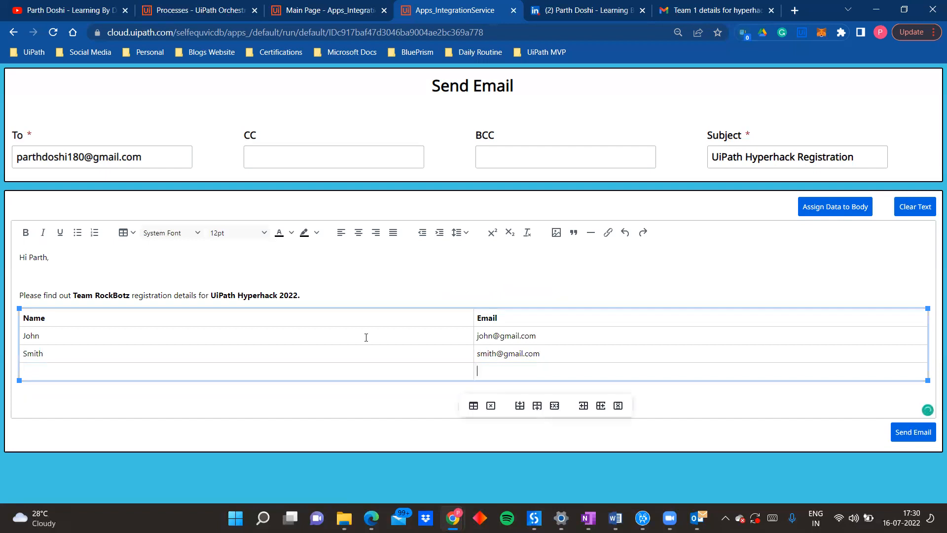
Step: Add the bold heading "Please Note:" below the table and start a new line under it
key("Down")
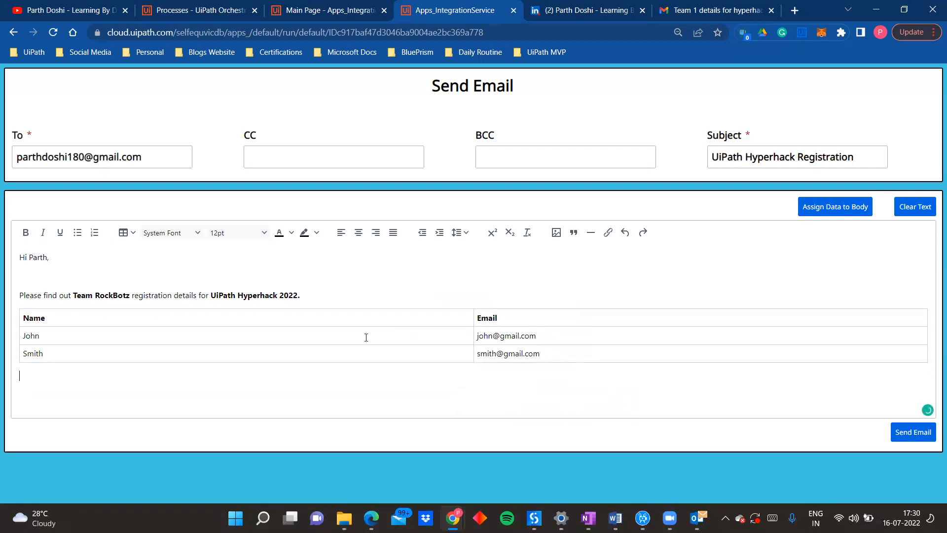
type("Please")
key("shift+Left")
key("shift+Left")
key("shift+Left")
key("shift+Left")
key("shift+Left")
key("shift+Left")
key("ctrl+b")
type("Note:")
key("Return")
Step: Start a bulleted list with the regular-weight item "We have submitted our project on the provided link during registration."
left_click(78, 232)
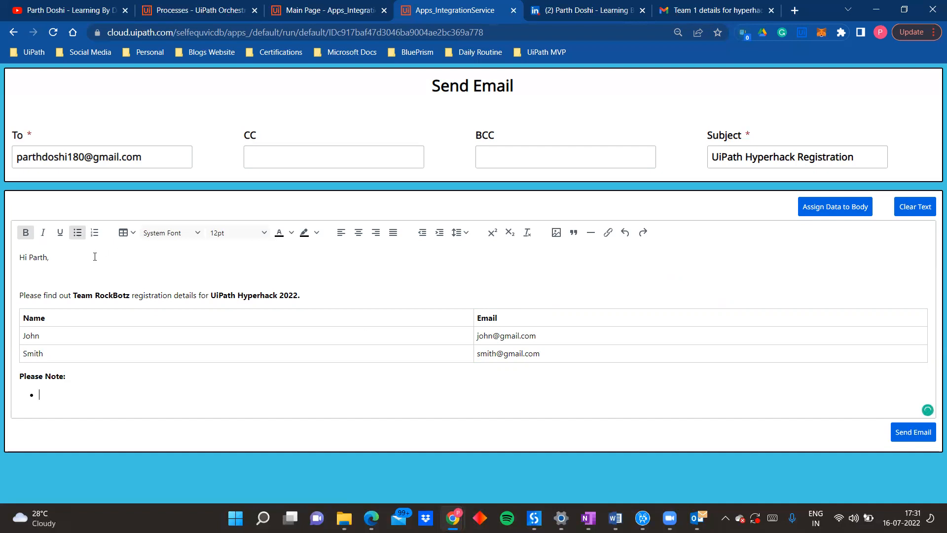
key("ctrl+b")
type("We have submitted our ")
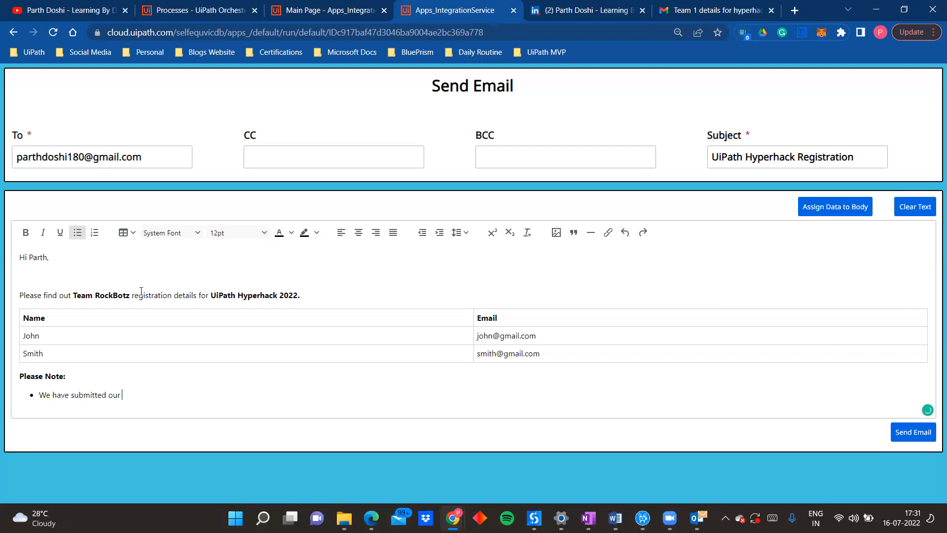
type("B")
key("BackSpace")
type("project n")
key("BackSpace")
type("on the prodic")
key("BackSpace")
type("vided link d")
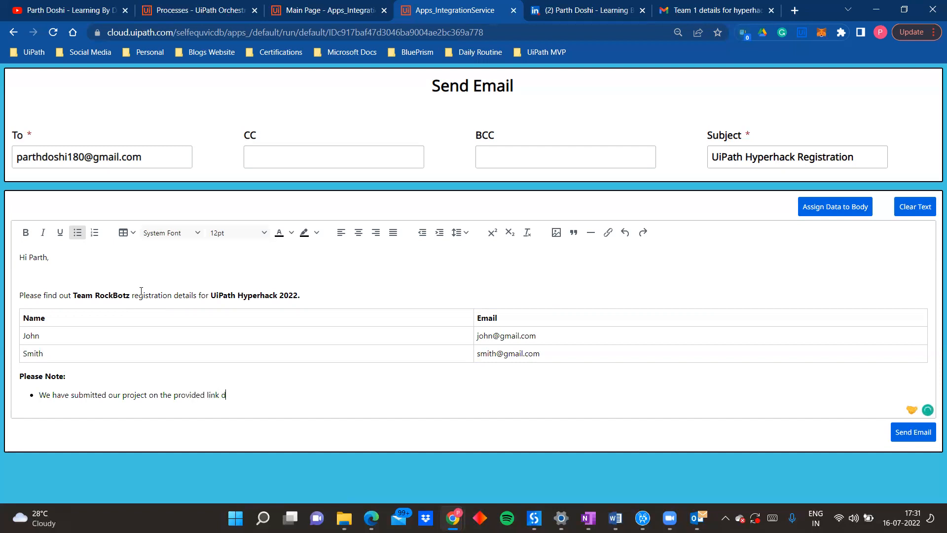
type("uring registration.")
Step: Add a second bullet reading "Here's is the link to our solution video:"
key("Return")
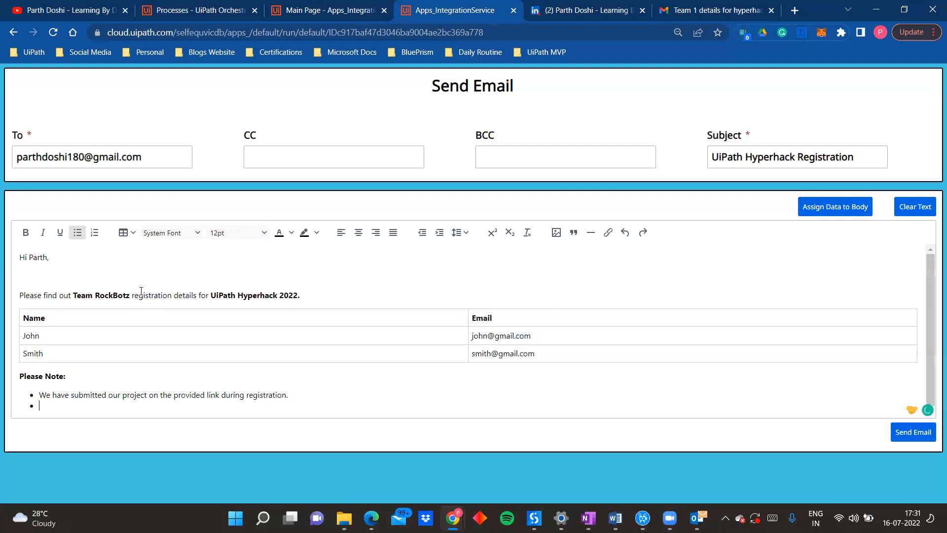
type("Here's is the link to our solution video:")
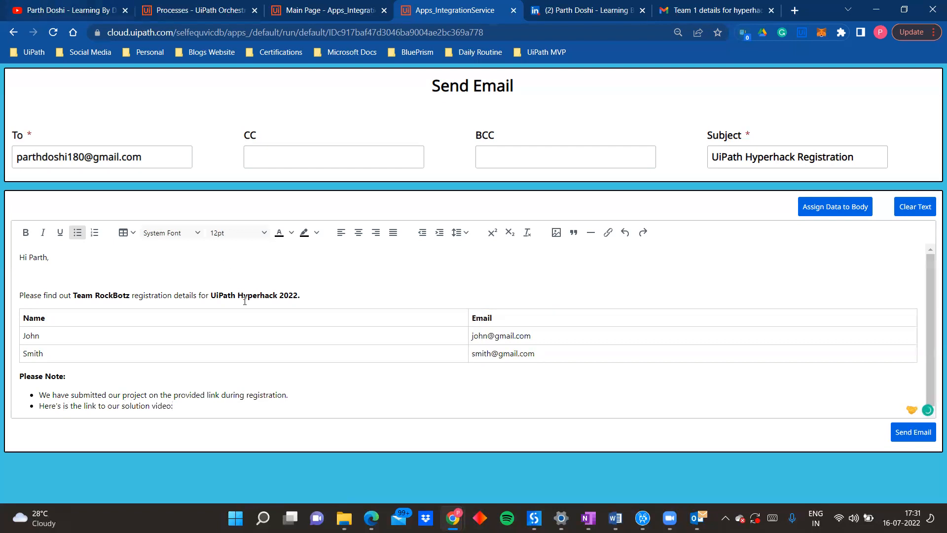
Step: Start inserting a hyperlink after the second bullet's text and set it to open in a new window
left_click(609, 233)
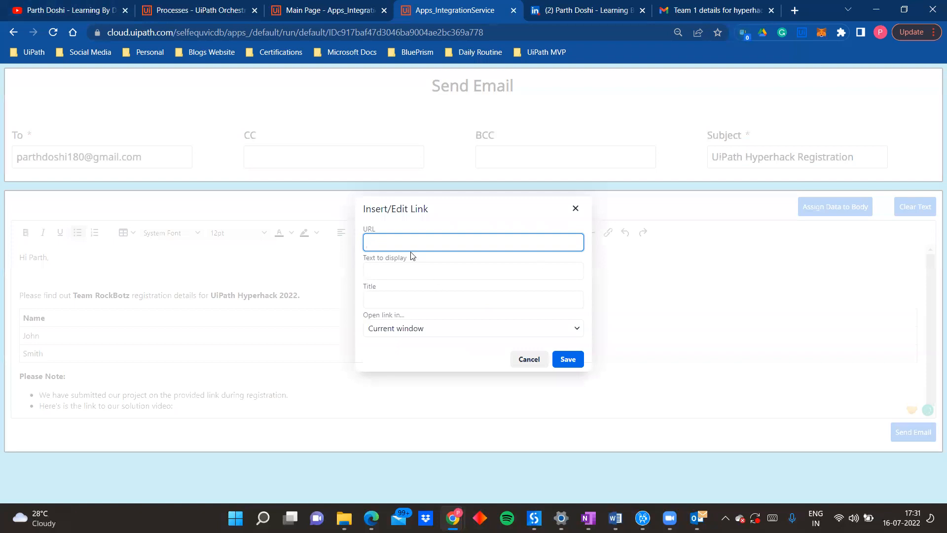
left_click(464, 328)
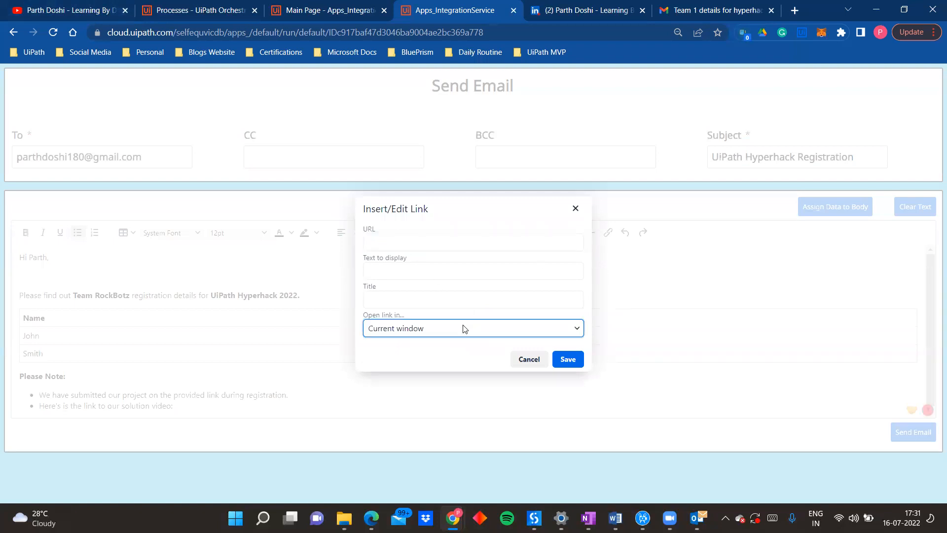
left_click(432, 310)
left_click(397, 270)
left_click(379, 242)
Step: Copy the address of the YouTube channel's videos page and paste it as the link's URL
left_click(90, 4)
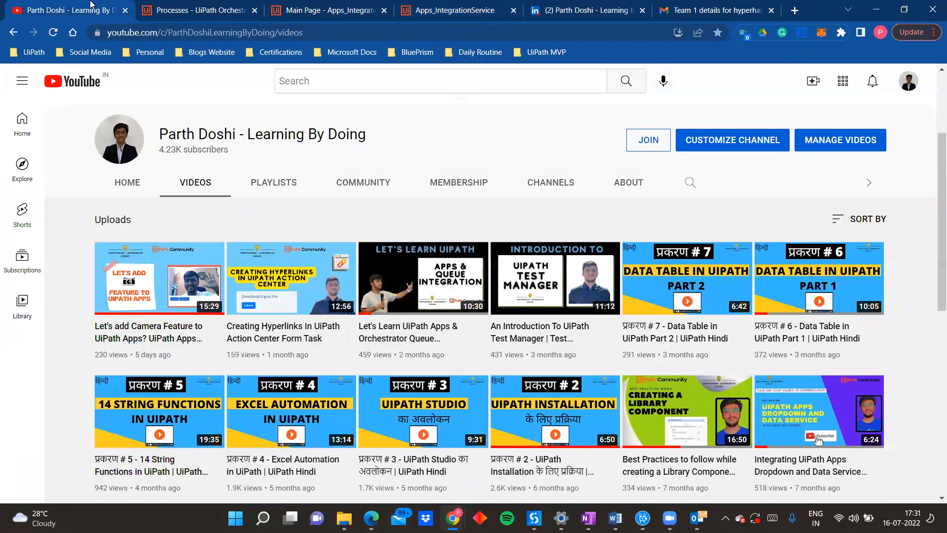
left_click(385, 33)
key("ctrl+c")
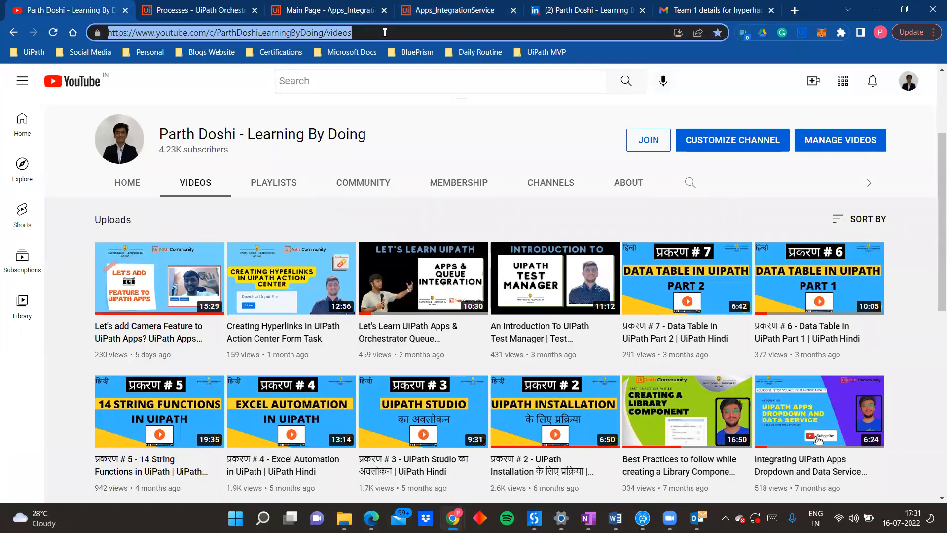
left_click(603, 6)
left_click(699, 6)
left_click_drag(359, 4, 439, 6)
left_click(350, 6)
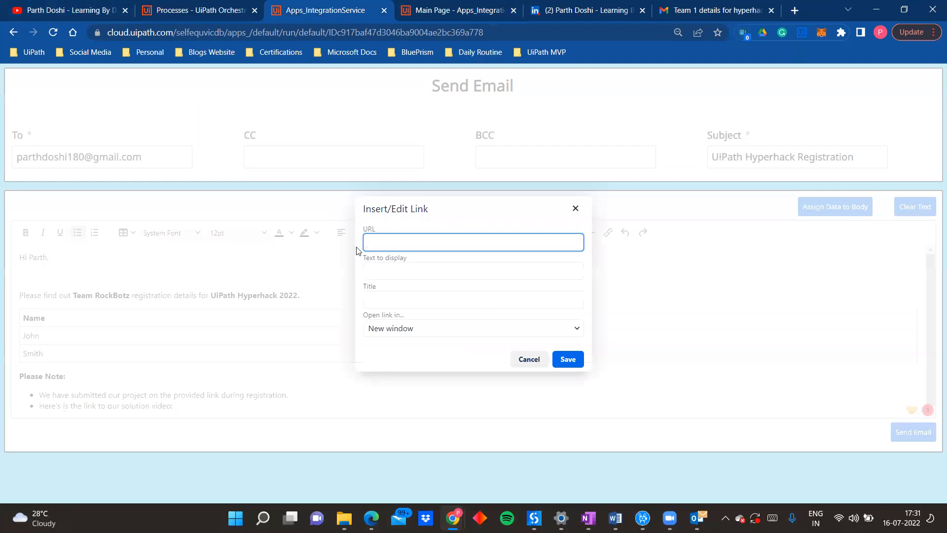
key("ctrl+v")
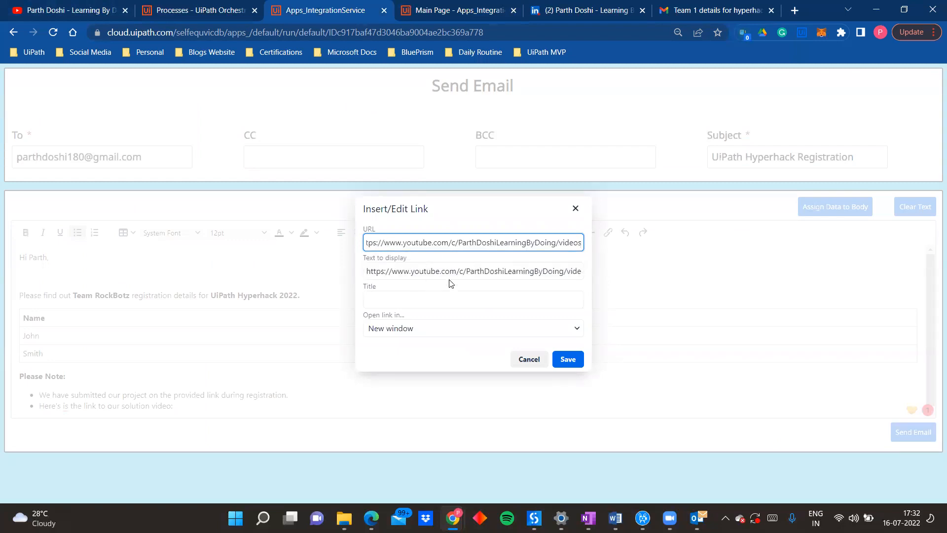
Step: Set the link's display text to "Solution Video" and save the link
left_click(460, 273)
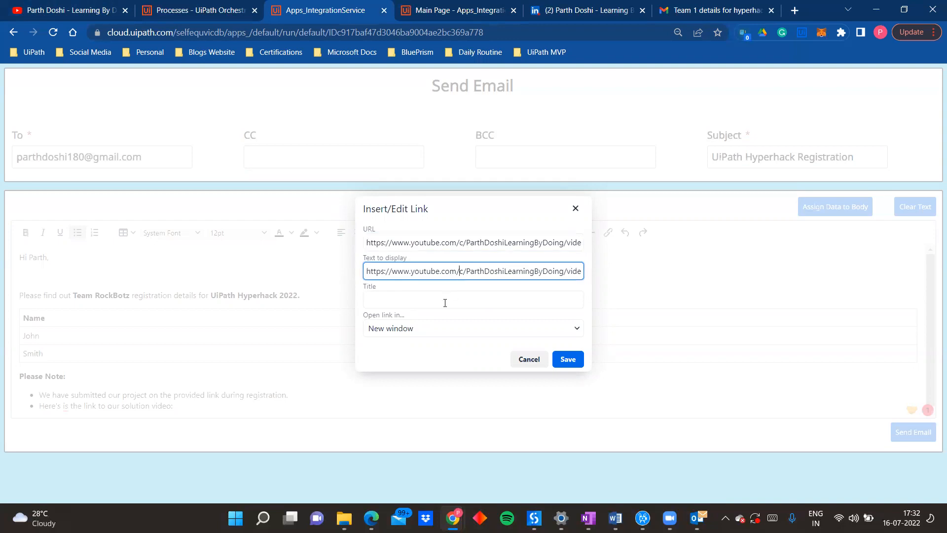
key("ctrl+a")
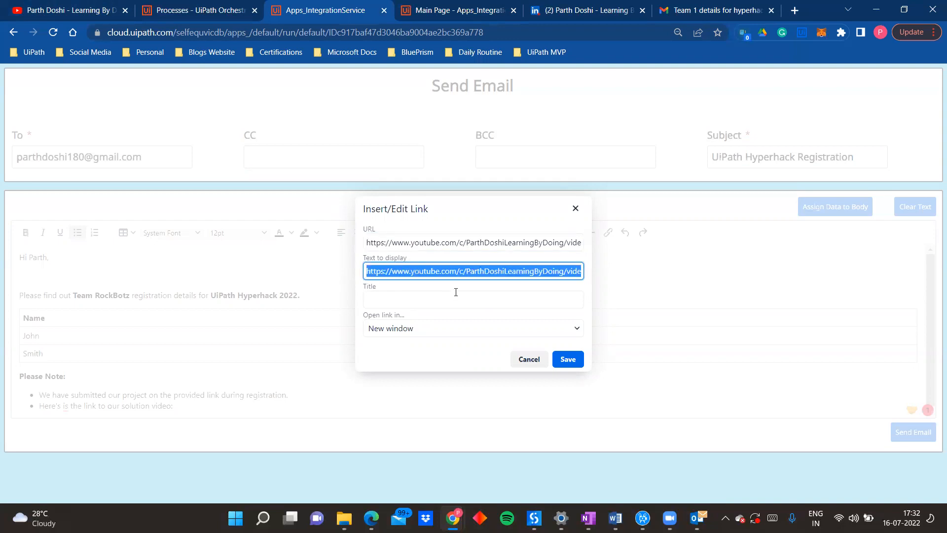
type("Solution Video")
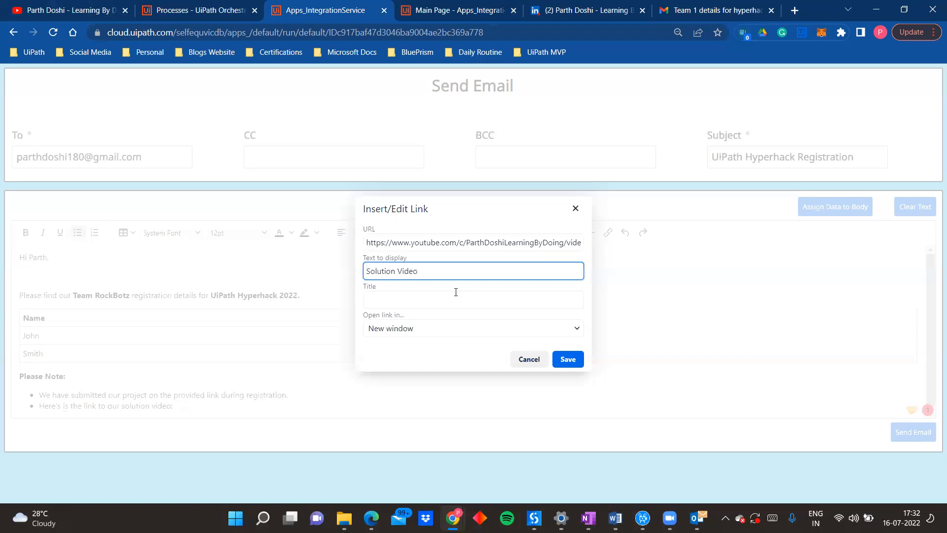
left_click(562, 359)
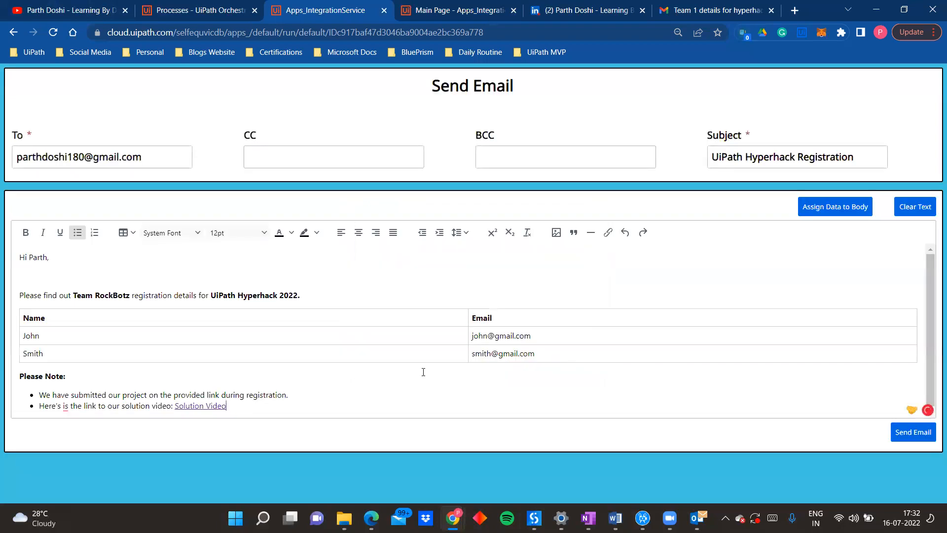
Step: Correct the second bullet's wording from "Here's is the link" to "Here's the link"
key("Return")
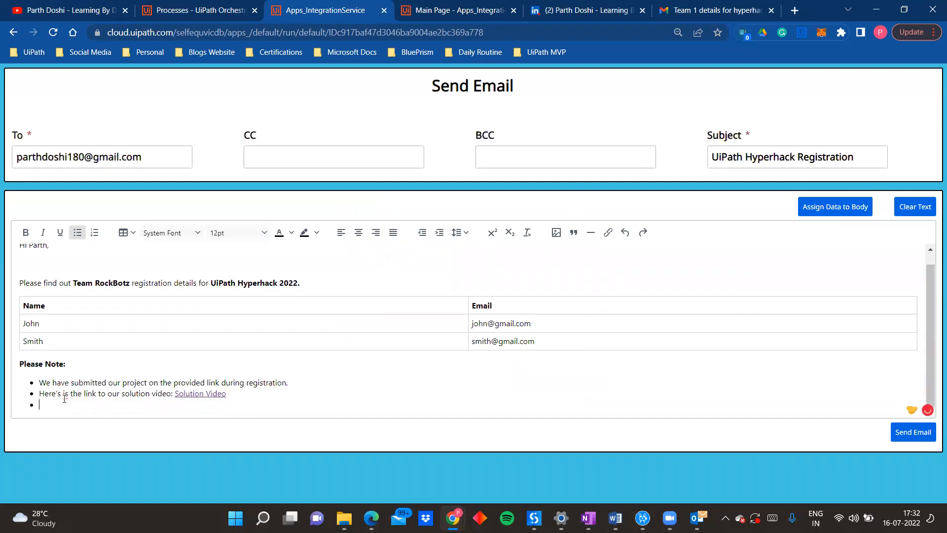
mouse_move(65, 395)
left_click(87, 415)
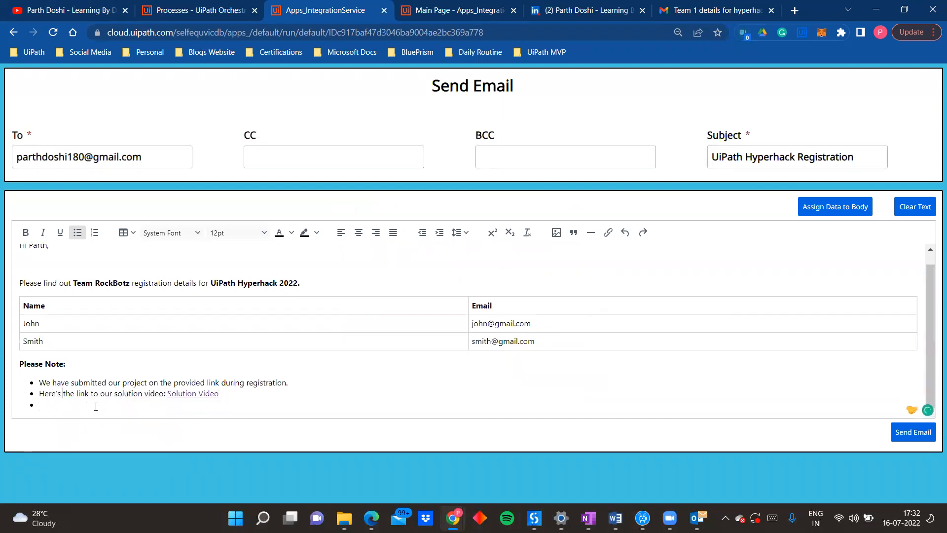
key("BackSpace")
key("Return")
key("BackSpace")
key("Return")
key("BackSpace")
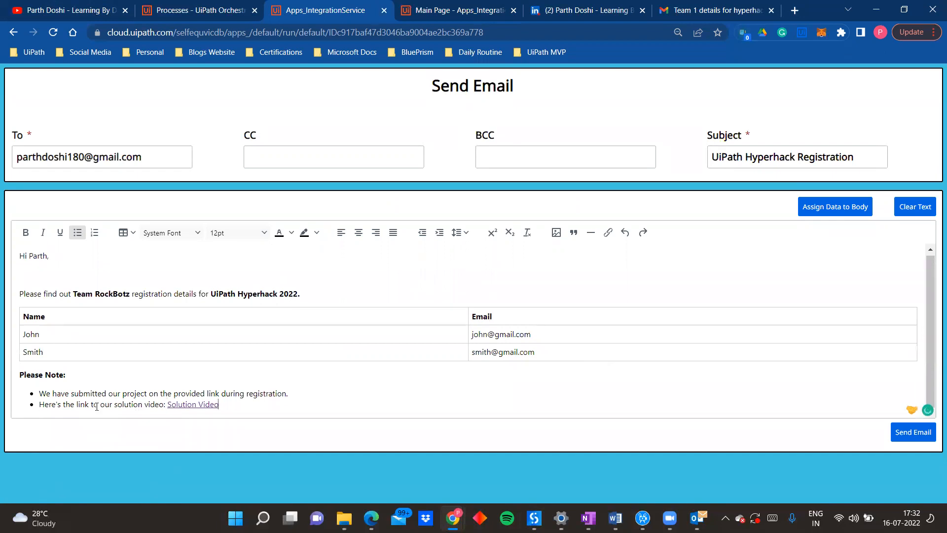
key("Return")
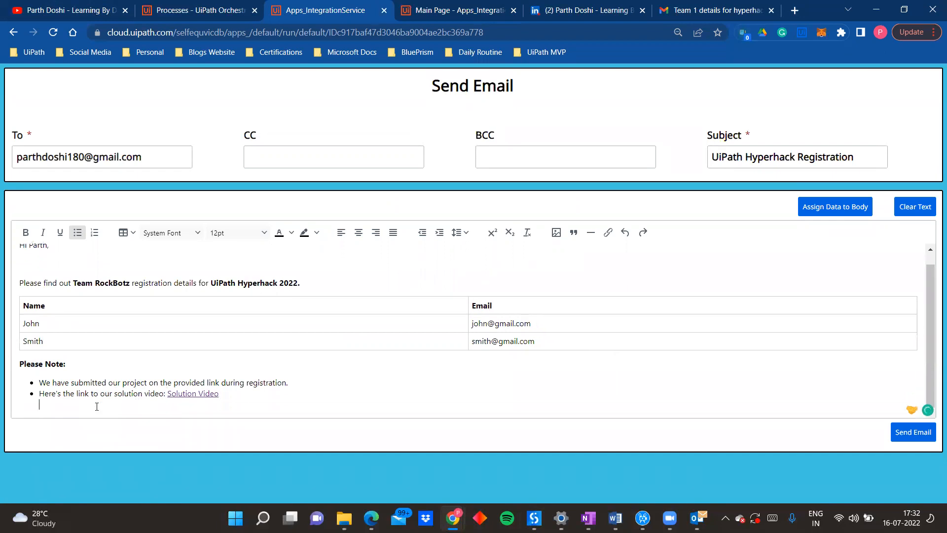
key("BackSpace")
key("Return")
Step: Add "Please let me know if any other details are required." below the list as a line without a bullet
key("Return")
type("Ple")
key("Left")
key("BackSpace")
key("Return")
key("Return")
key("BackSpace")
key("BackSpace")
key("Return")
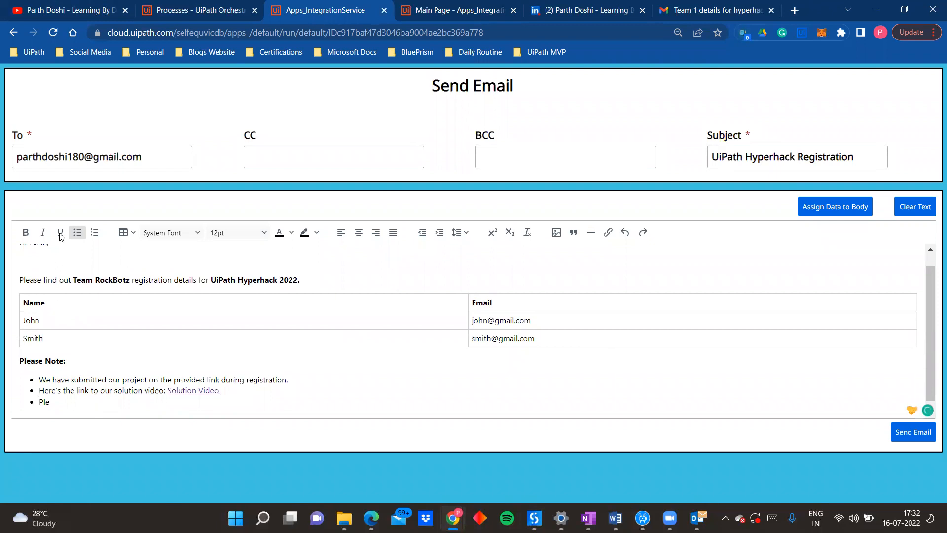
left_click(77, 233)
type("ase let me know if any")
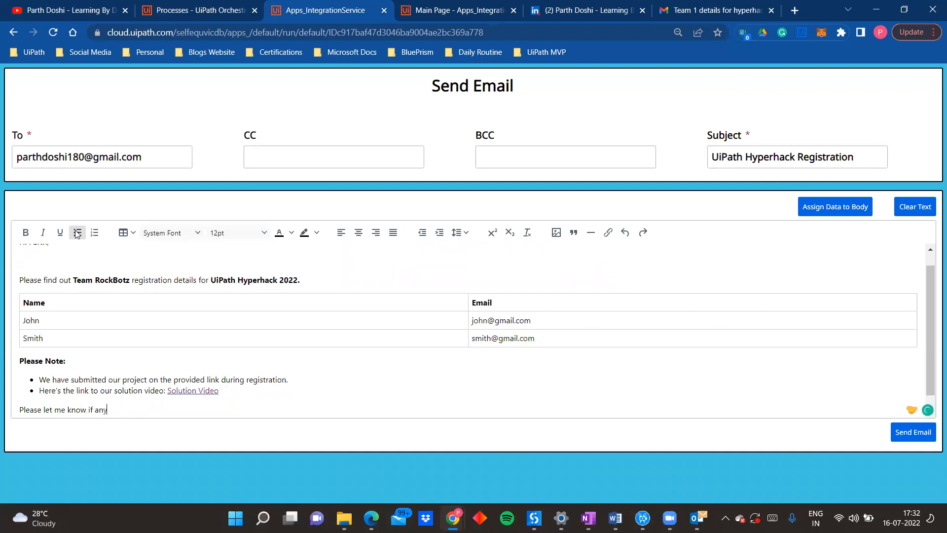
type(" other details are required.")
Step: Leave space below the closing sentence and sign off with "Regards," and "Team RockBotz" on separate lines
key("Return")
key("Return")
type("Regards,")
key("Return")
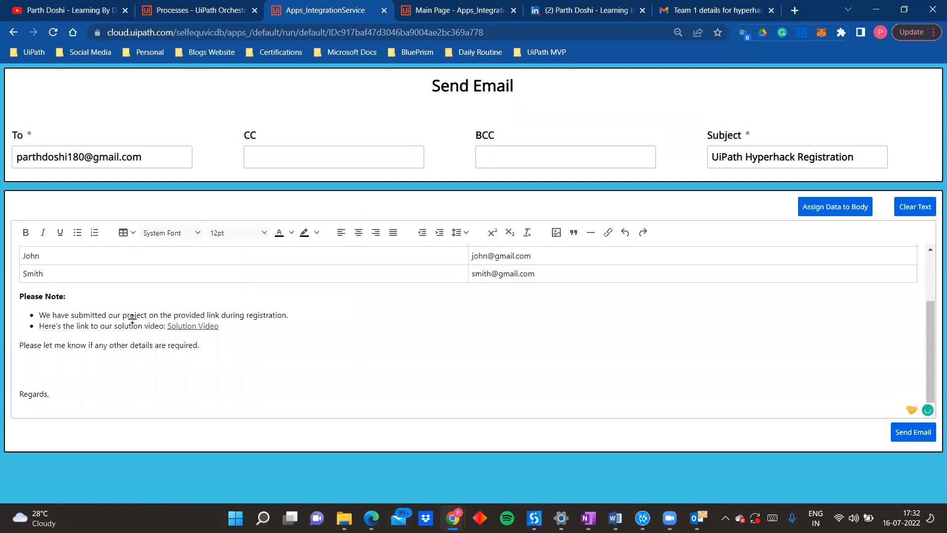
scroll(134, 319, "up", 2)
scroll(134, 318, "down", 2)
type("Team RockBotz")
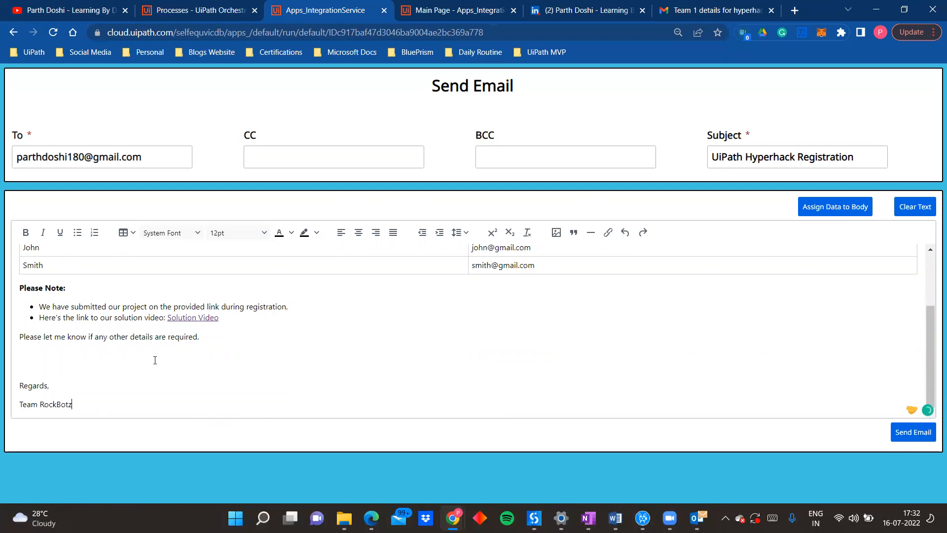
Step: Assign the composed text to the email body and send the email
scroll(185, 352, "up", 2)
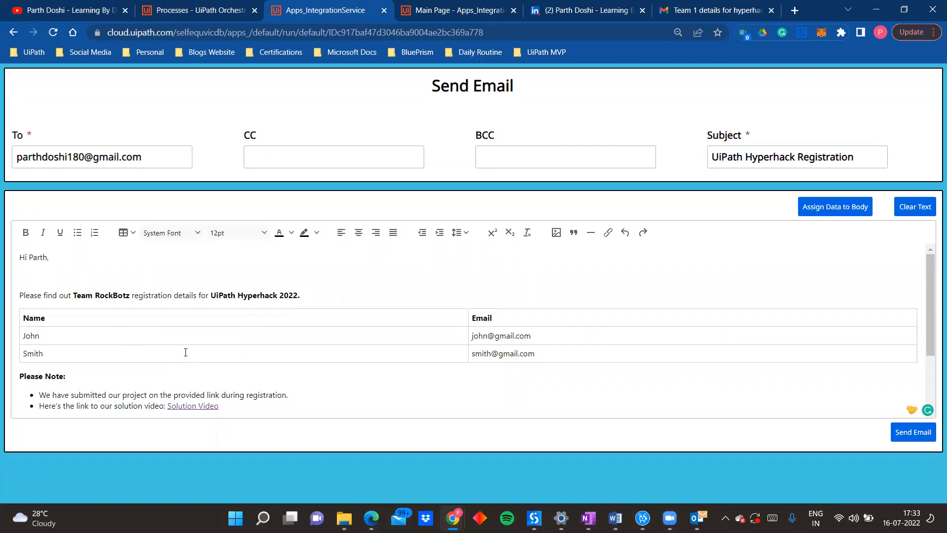
left_click(832, 211)
left_click(905, 437)
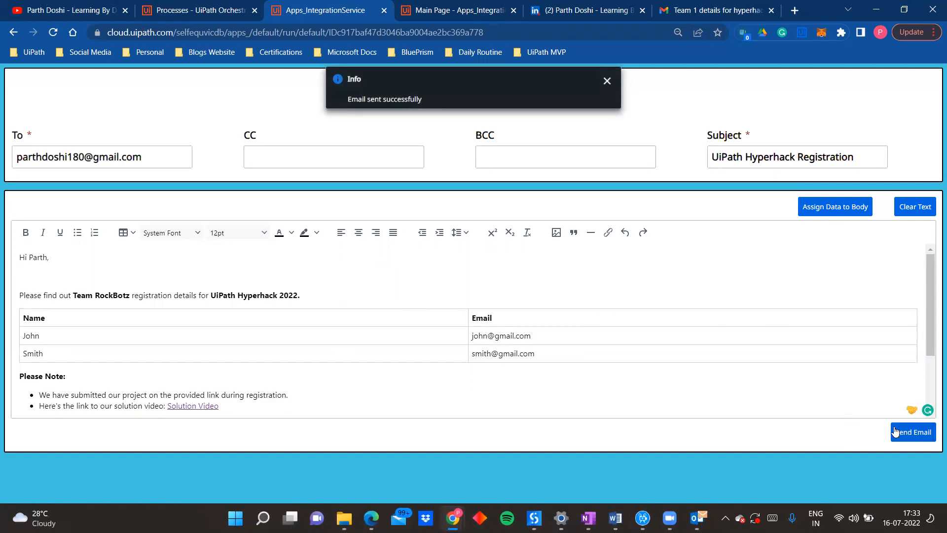
Step: Switch to Gmail, refresh the inbox and open the received "UiPath Hyperhack Registration" email to check its formatting
left_click(710, 10)
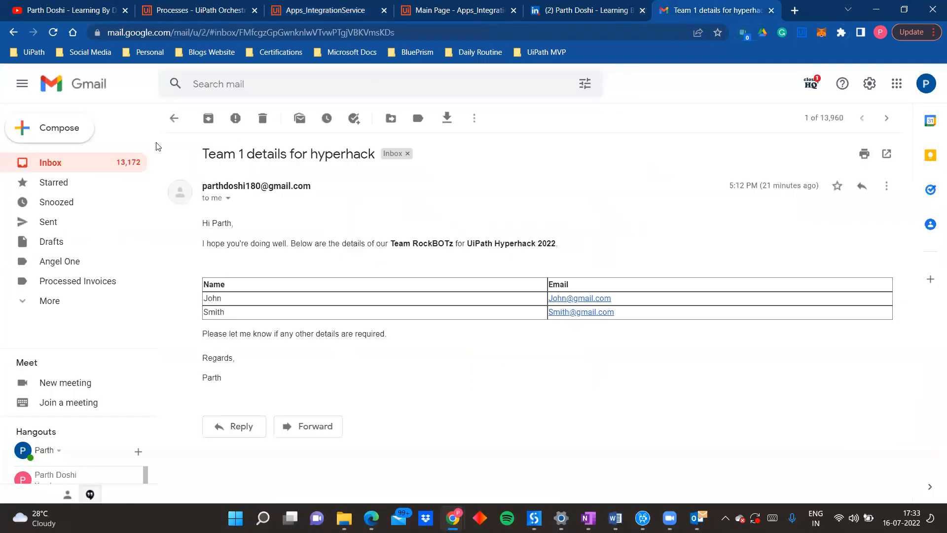
left_click(170, 117)
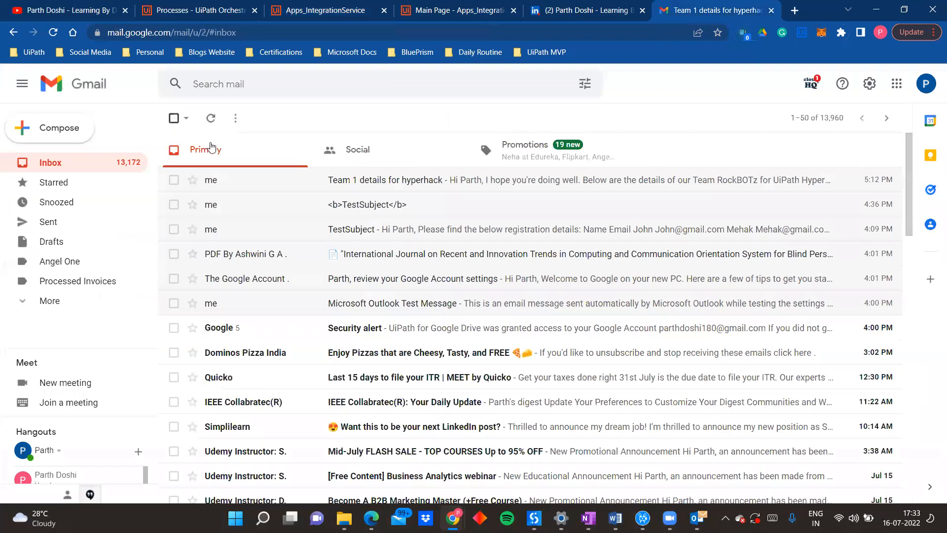
left_click(211, 120)
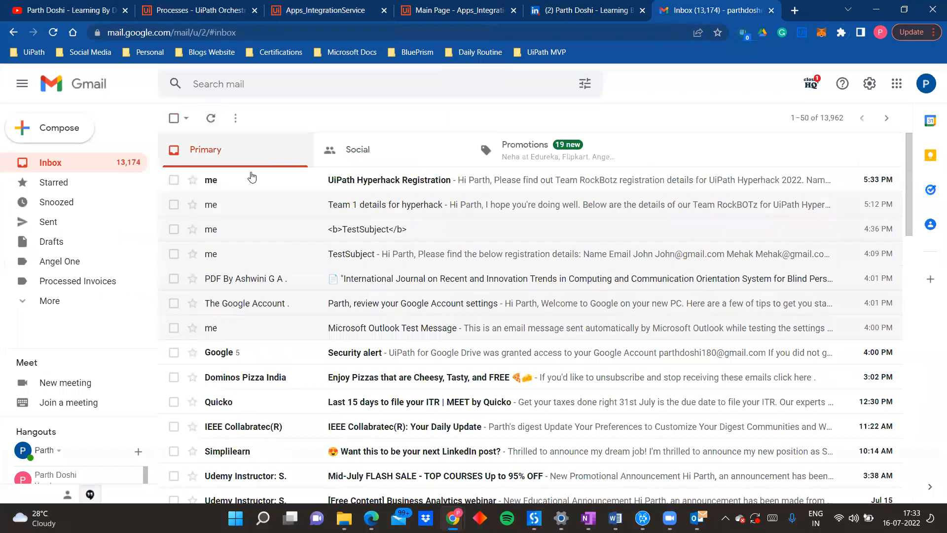
left_click(256, 181)
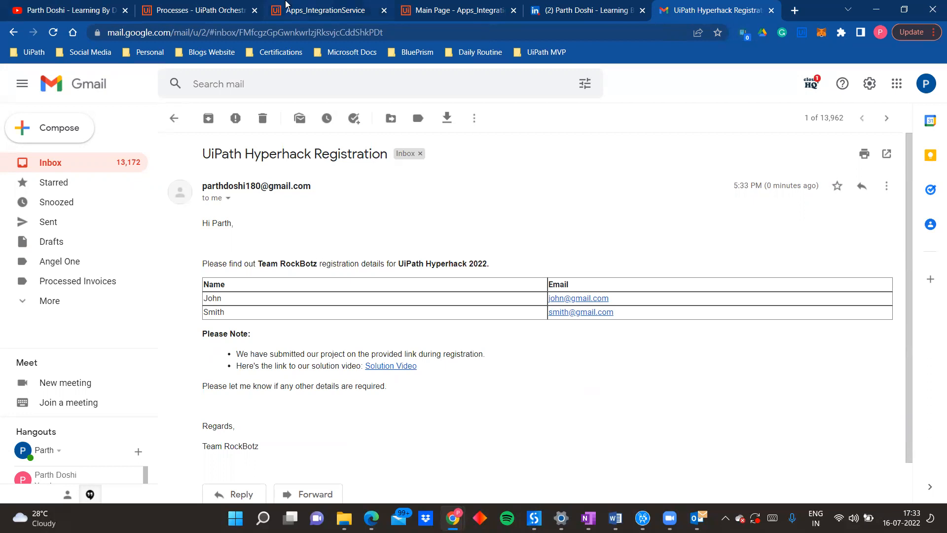
Step: View the presenter's LinkedIn profile and YouTube channel videos, and return to the Send Email page in UiPath Apps
left_click(286, 4)
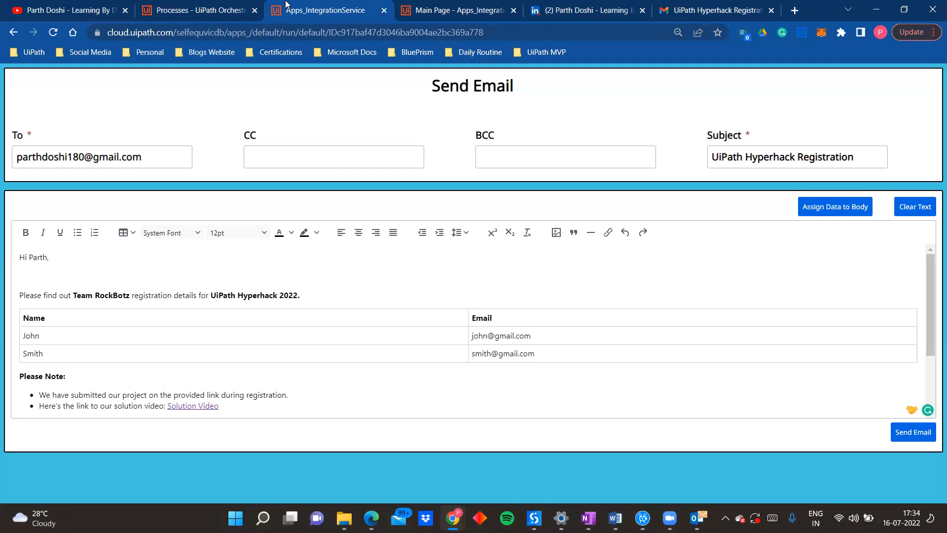
left_click(579, 4)
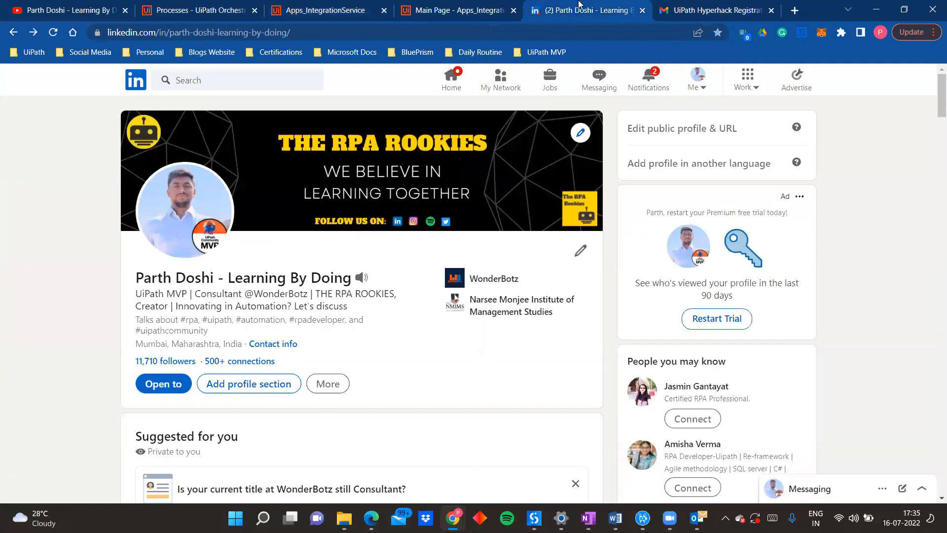
left_click(450, 4)
left_click(343, 5)
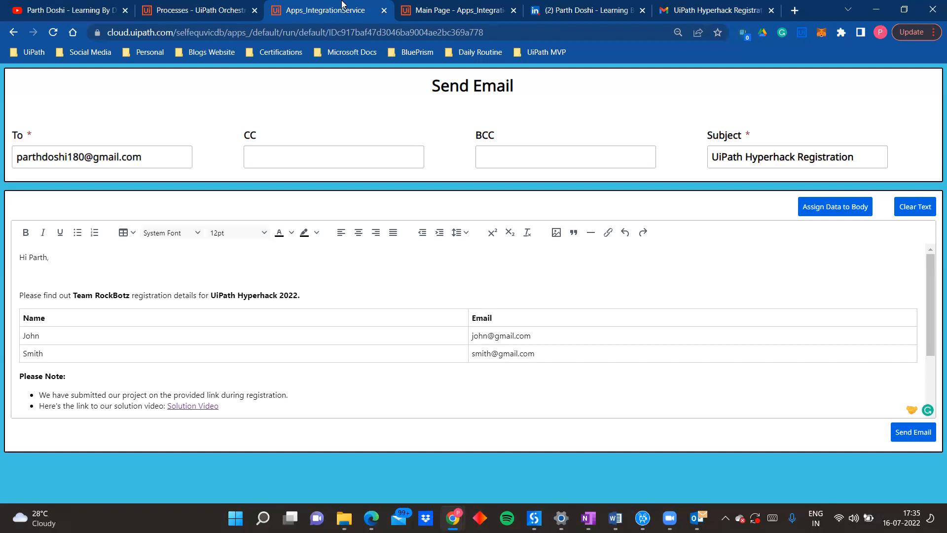
left_click(42, 5)
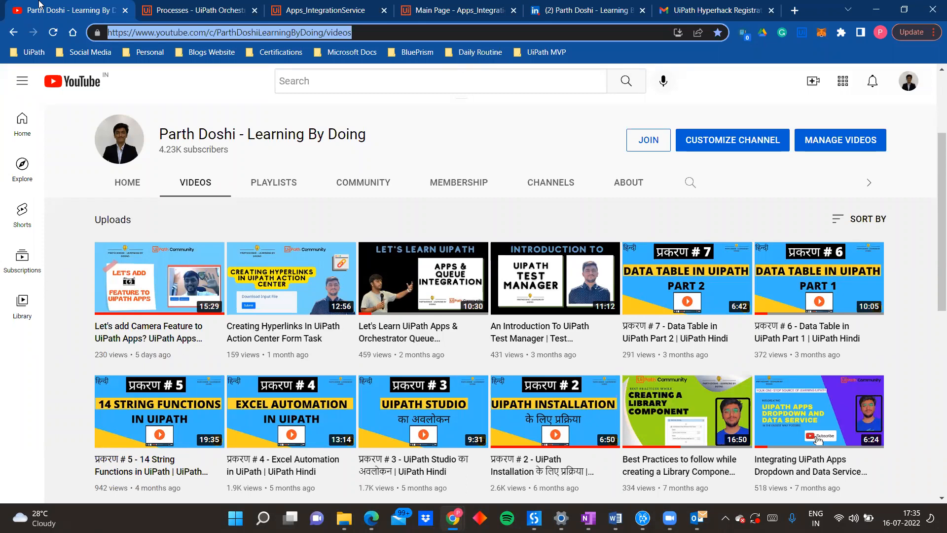
left_click(346, 6)
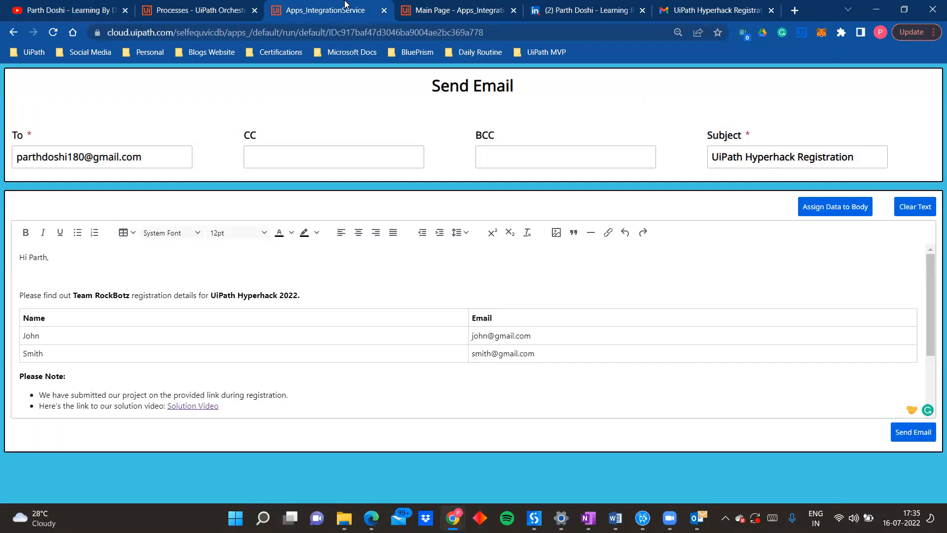